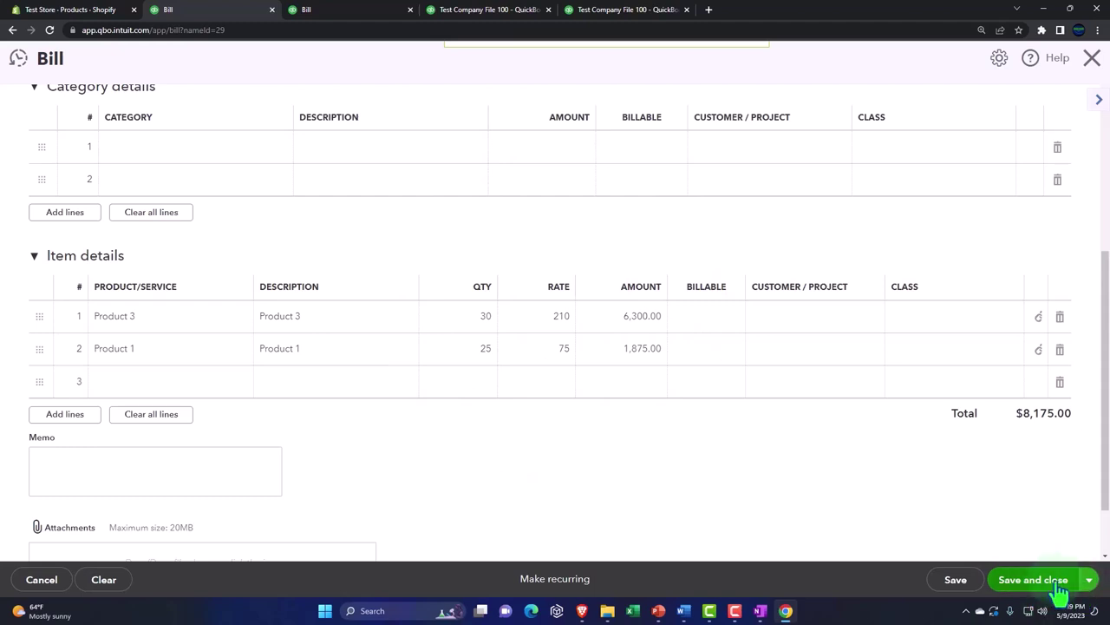
Step: Save and close the $8,175.00 bill, then go to the Vendors list
click(1048, 582)
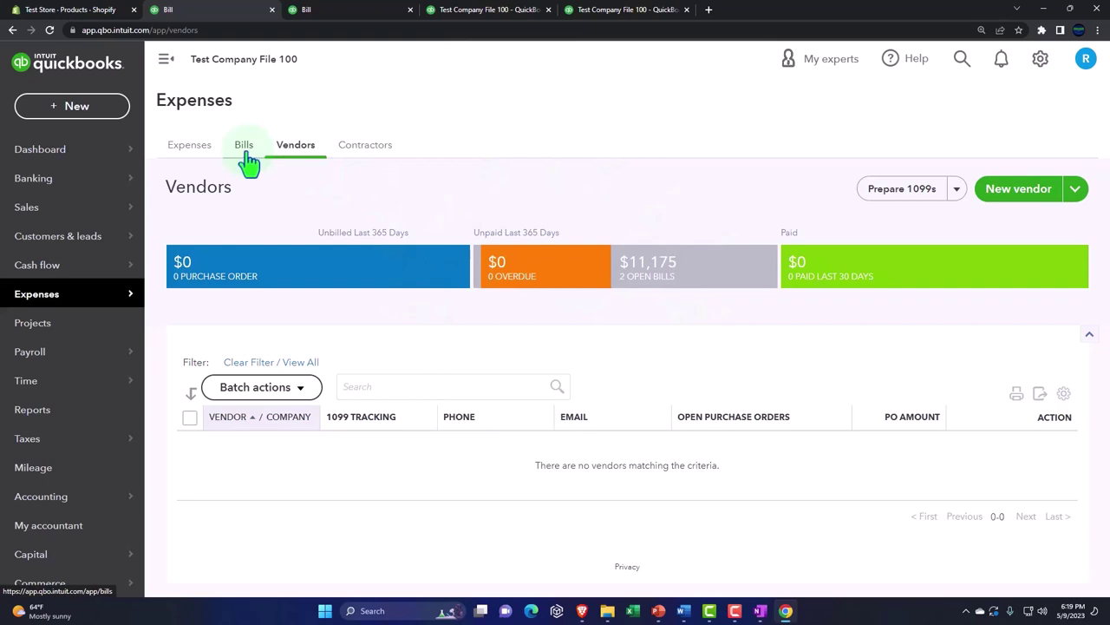
click(365, 159)
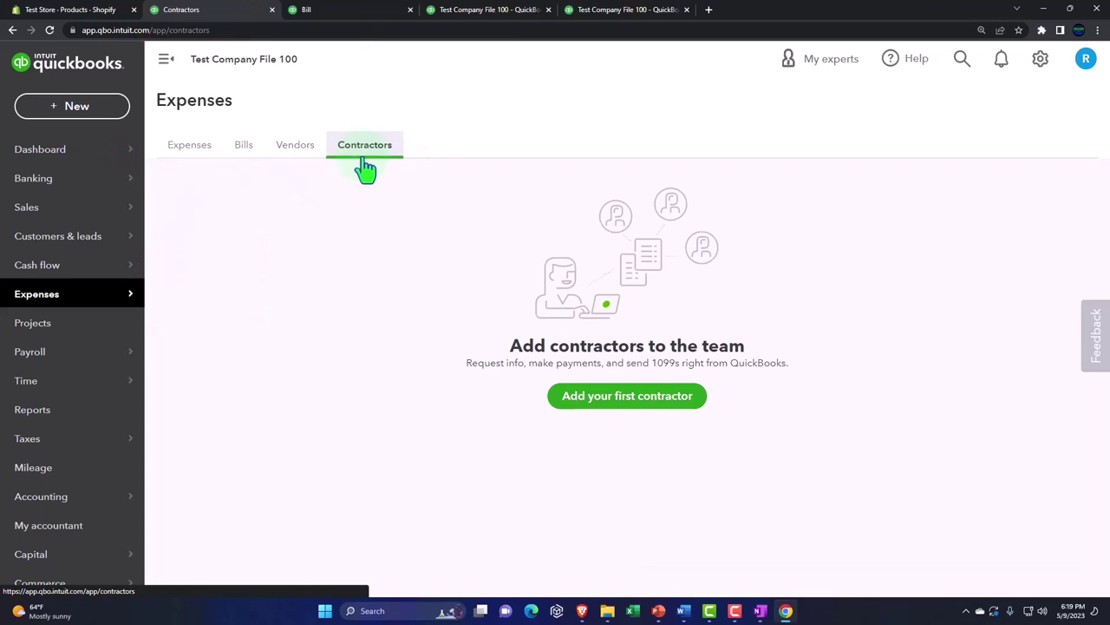
click(292, 146)
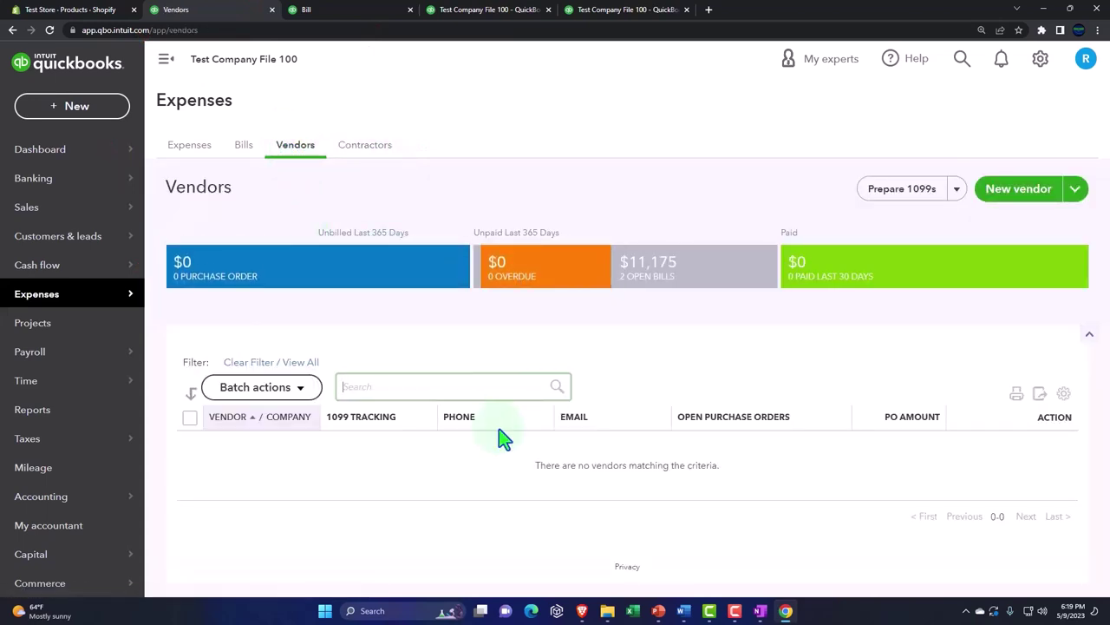
Step: Filter vendors to those with open bills and open Vendor P1's action dropdown
click(664, 285)
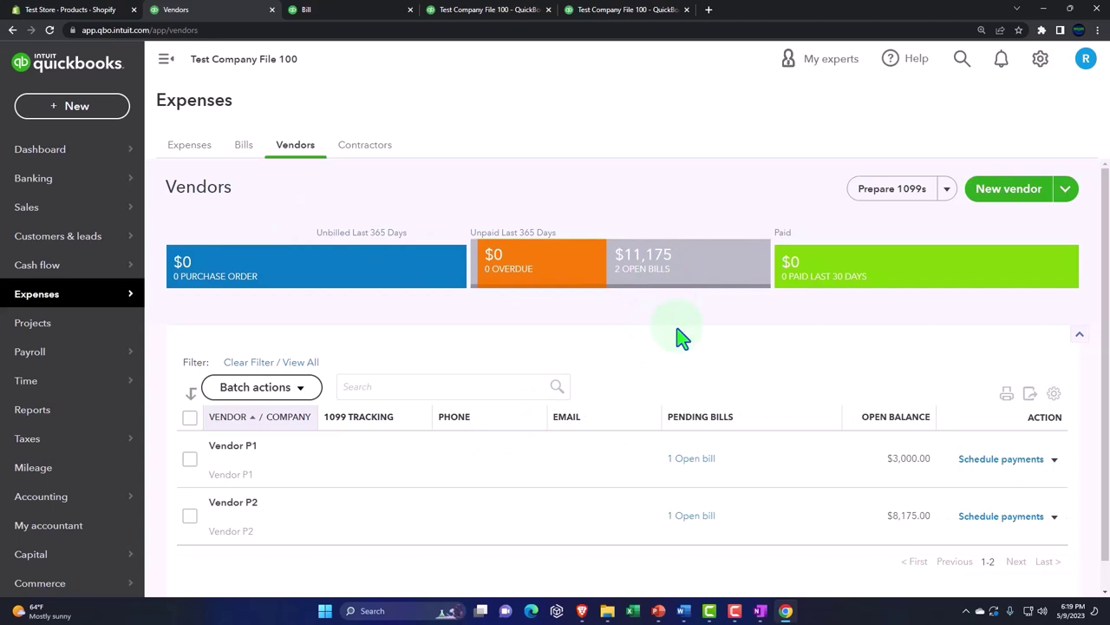
click(692, 468)
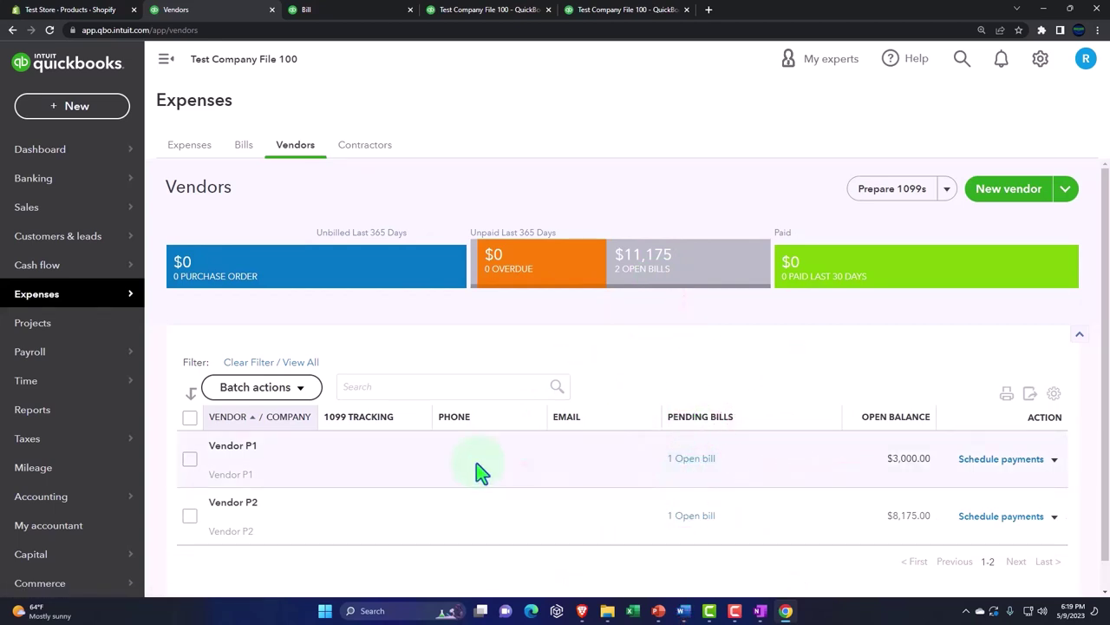
click(1054, 462)
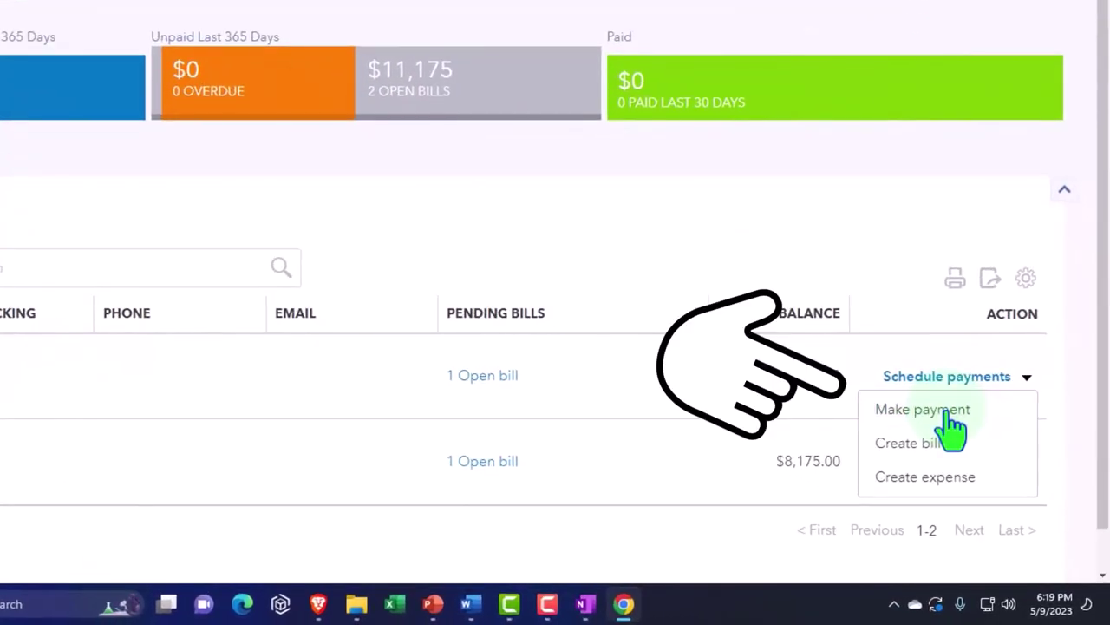
Step: Pay Vendor P1's $3,000.00 bill from Checking as Bill Payment 1041
click(985, 481)
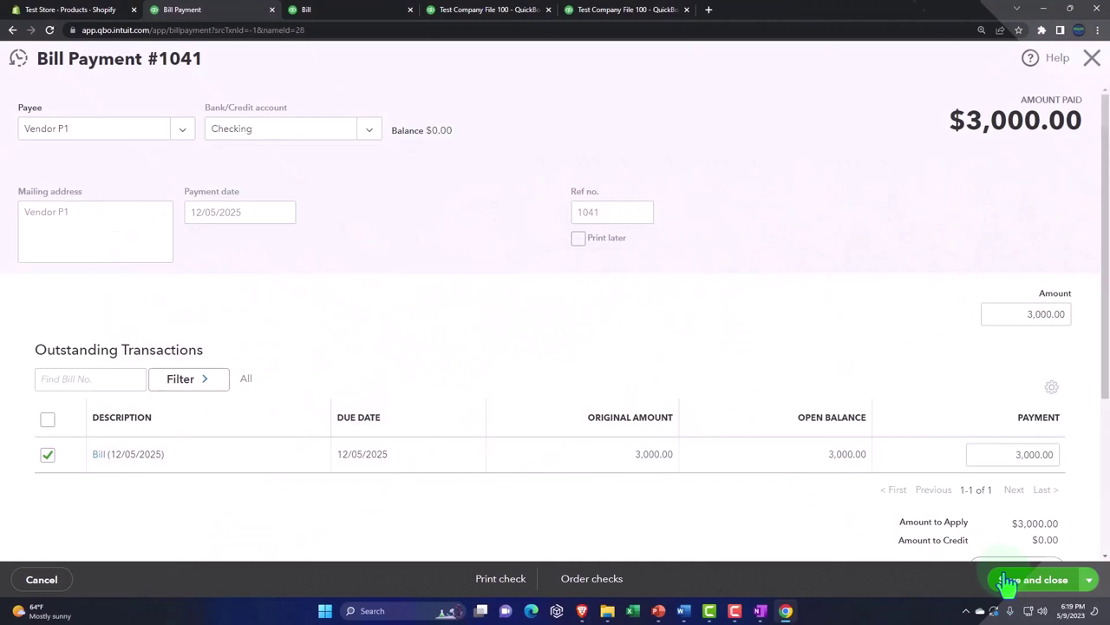
click(1008, 580)
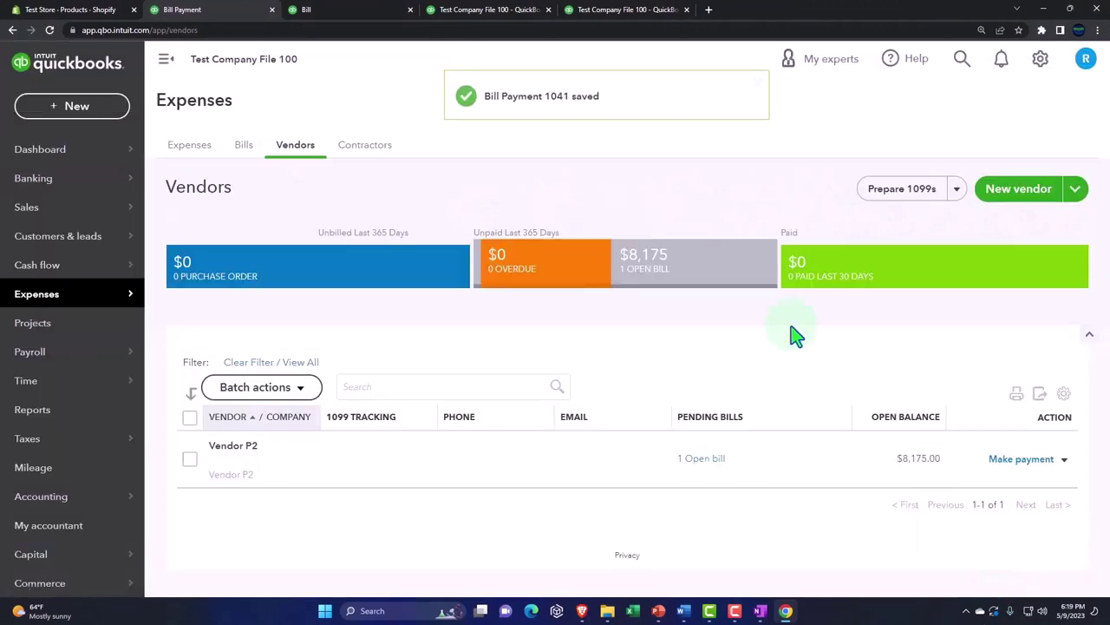
Step: Rerun the Balance Sheet and inspect the transactions behind Checking's -3,000.00, discarding changes
click(482, 10)
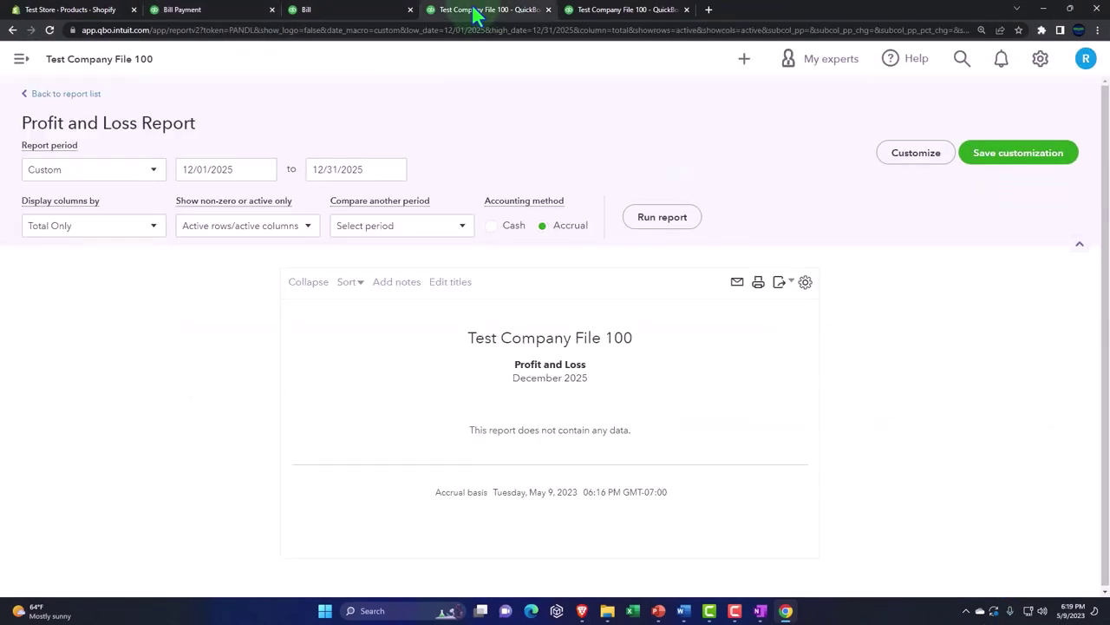
scroll(644, 285, up, 3)
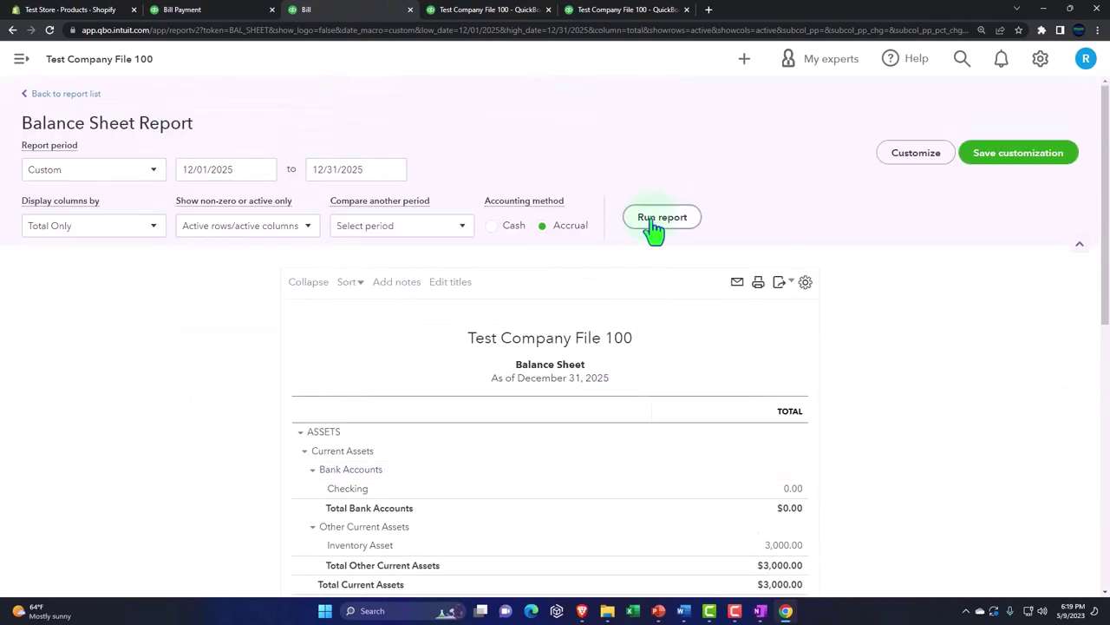
click(653, 222)
scroll(657, 242, down, 3)
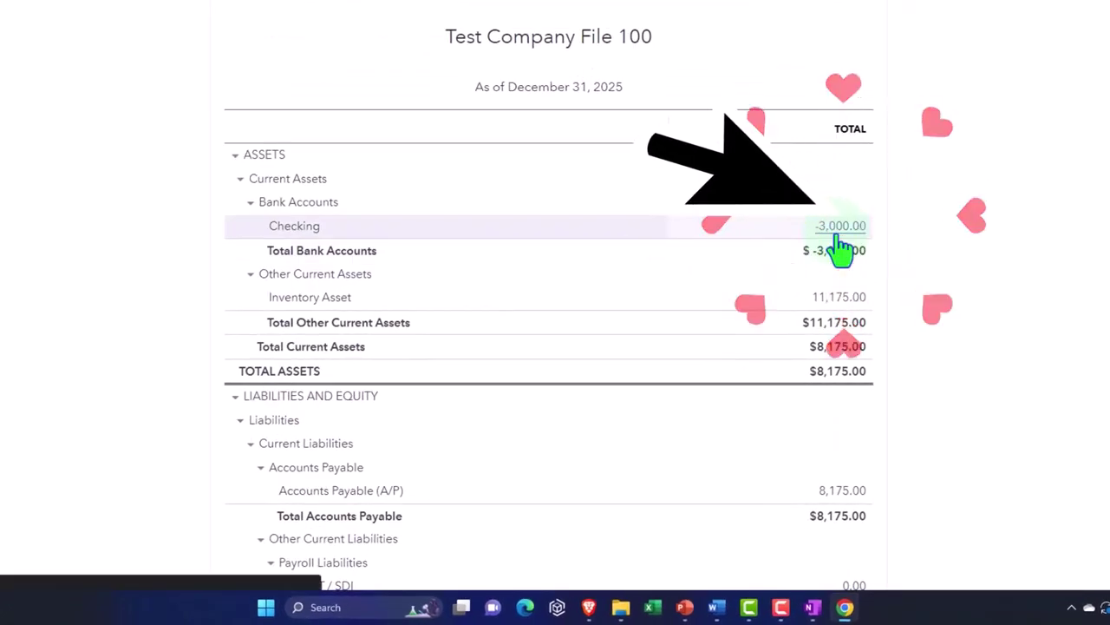
click(838, 236)
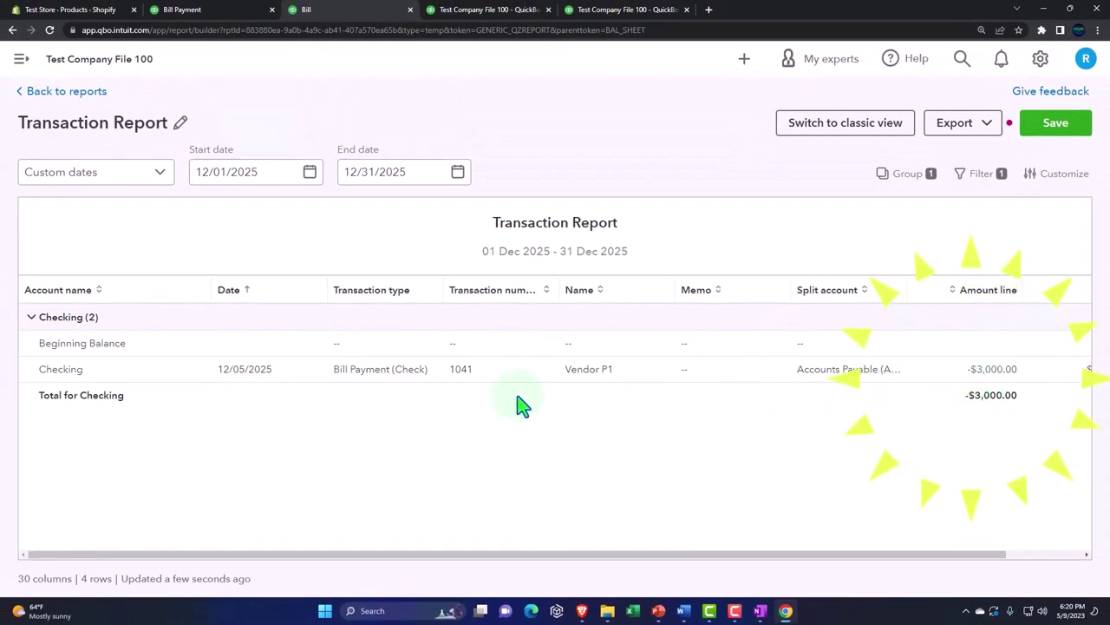
click(59, 93)
click(589, 354)
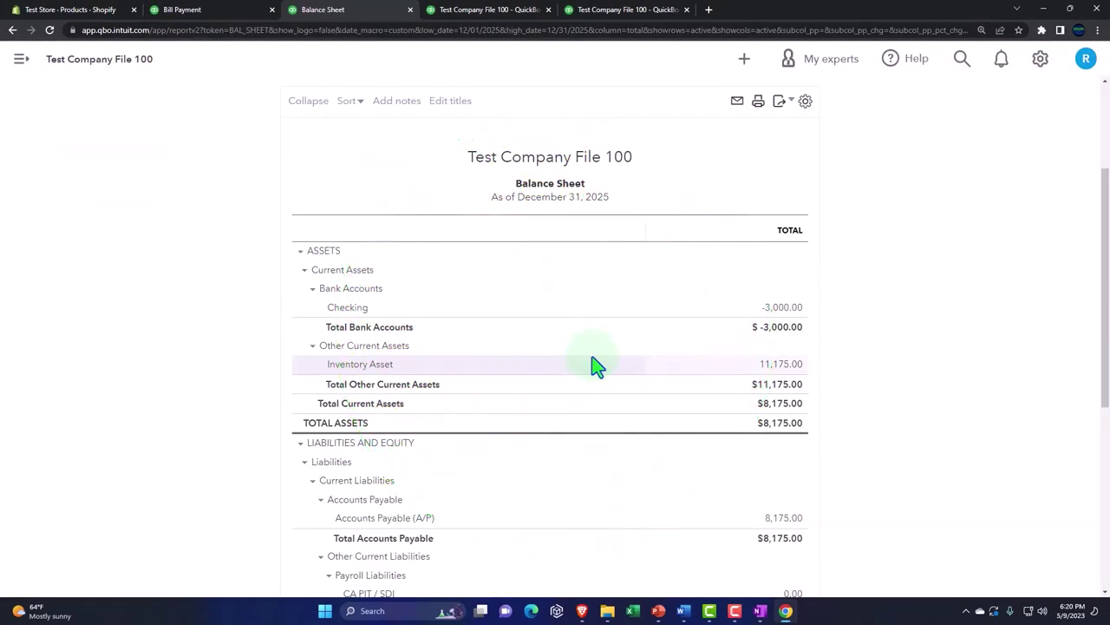
Step: Inspect the transactions behind Accounts Payable 8,175.00, then return to the Balance Sheet summary
scroll(595, 367, down, 1)
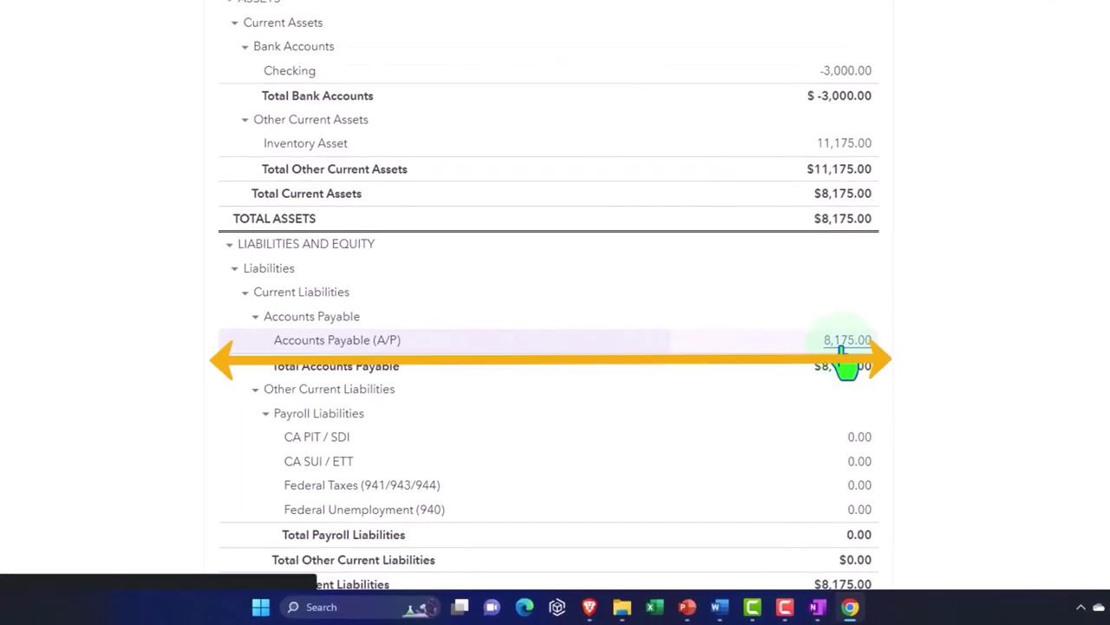
click(841, 345)
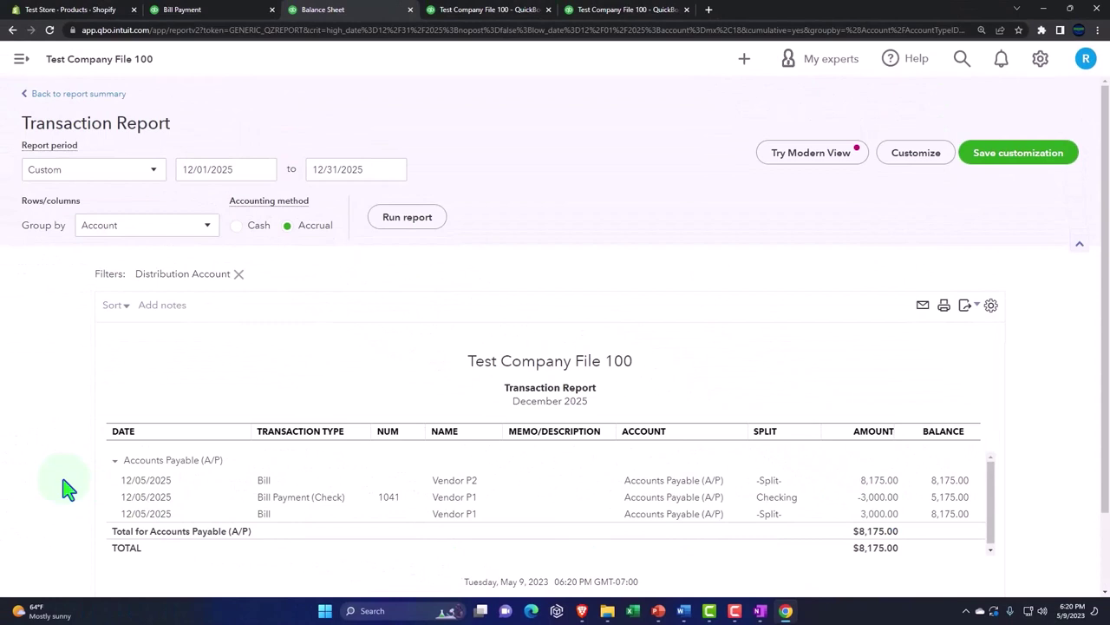
click(80, 95)
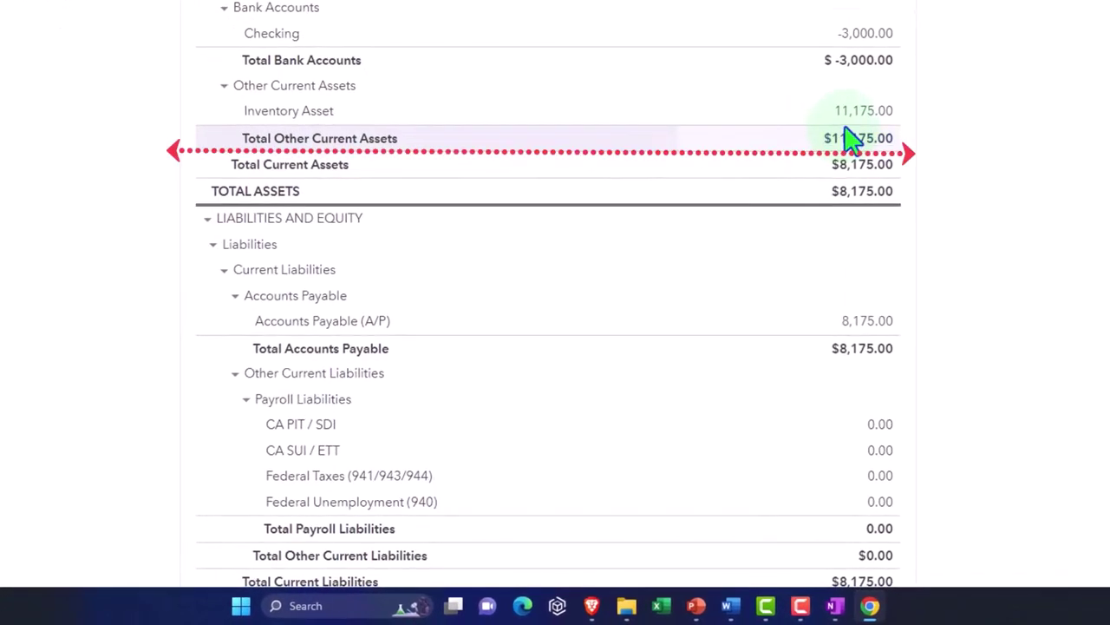
Step: Rerun Profit and Loss and the Inventory Valuation Summary, then drill into Inventory Asset
click(472, 19)
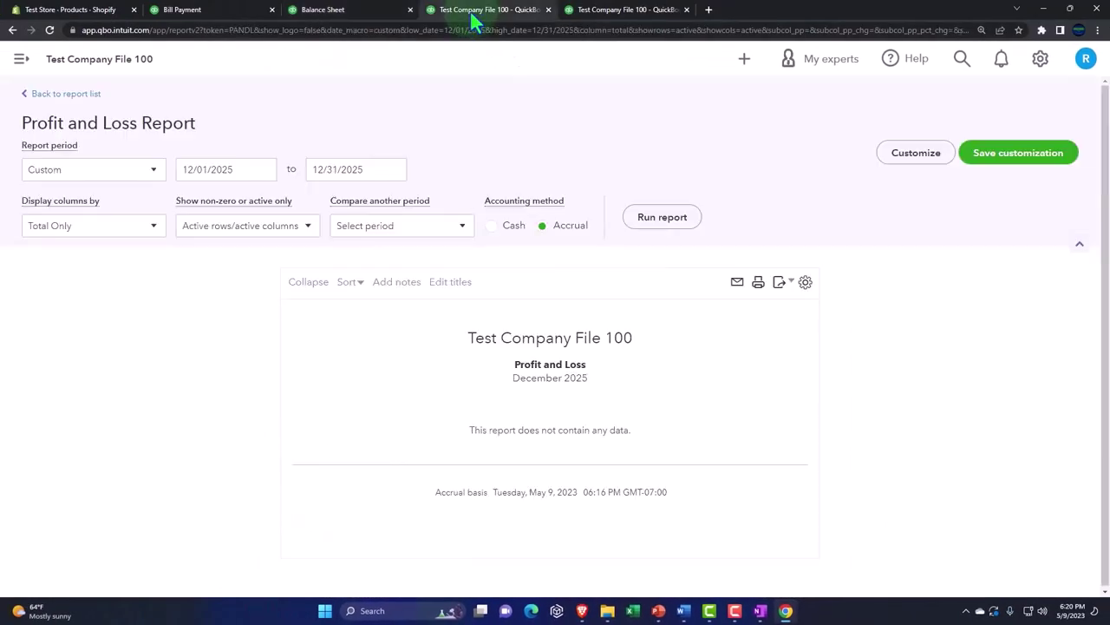
click(661, 218)
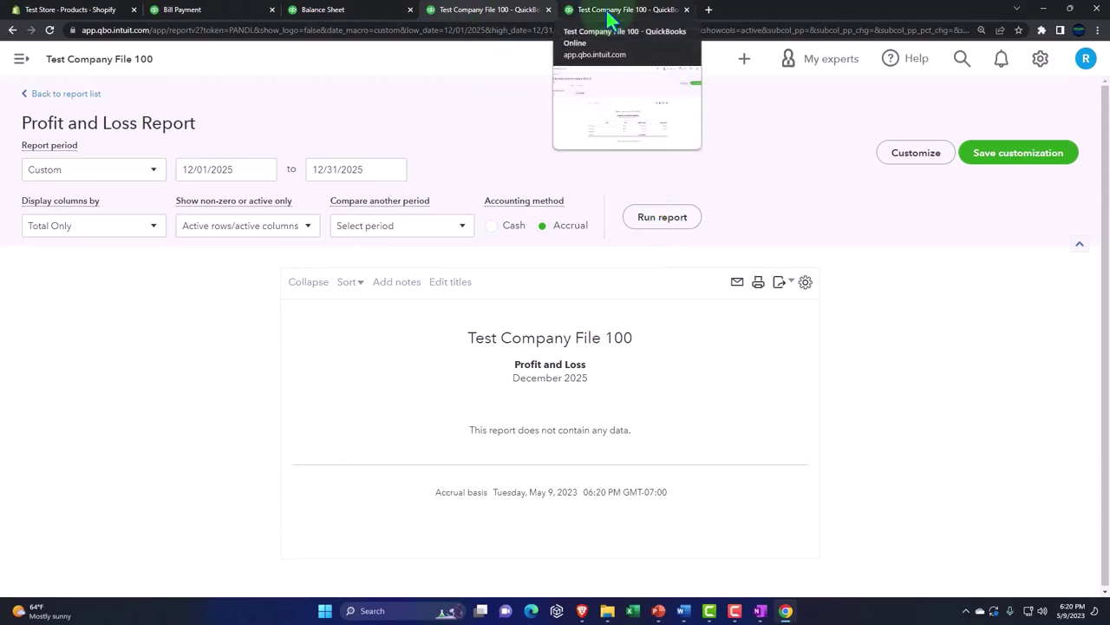
click(607, 12)
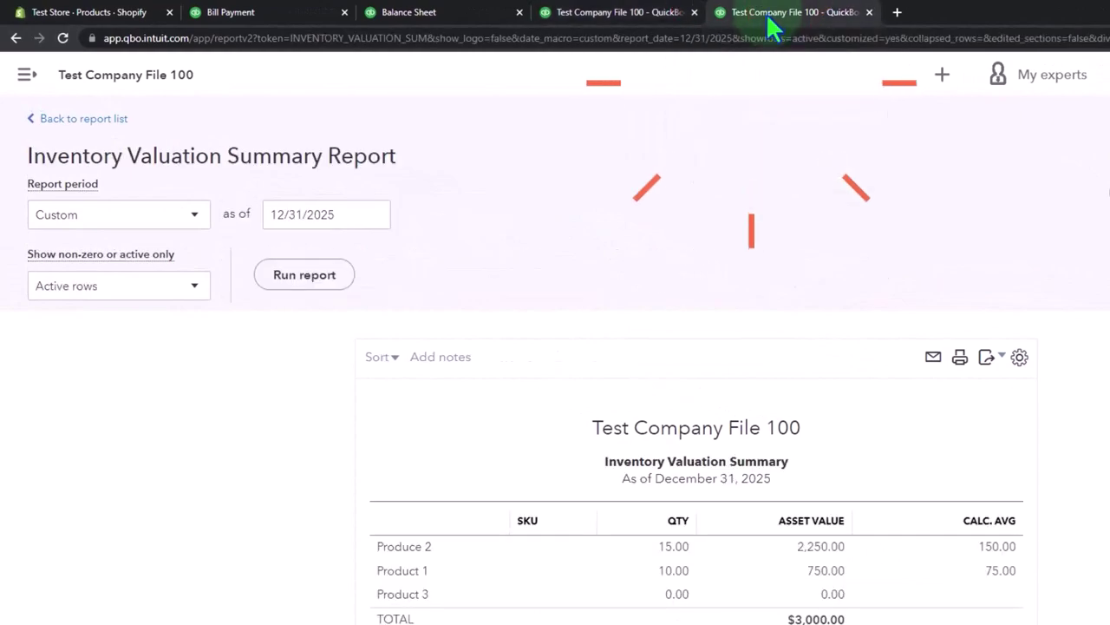
click(308, 274)
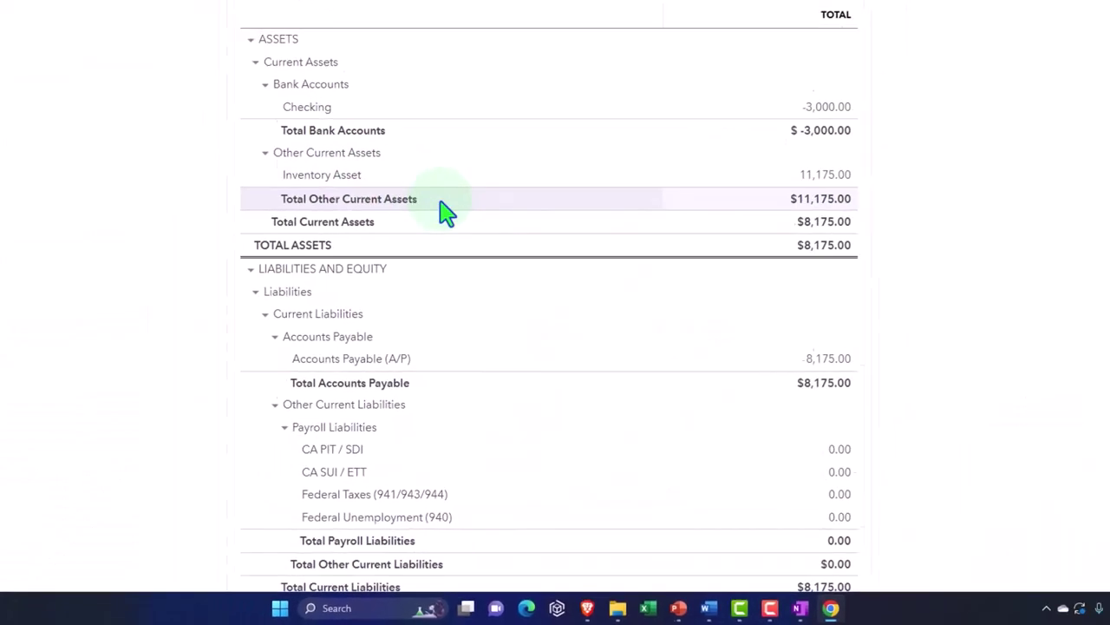
scroll(744, 193, up, 2)
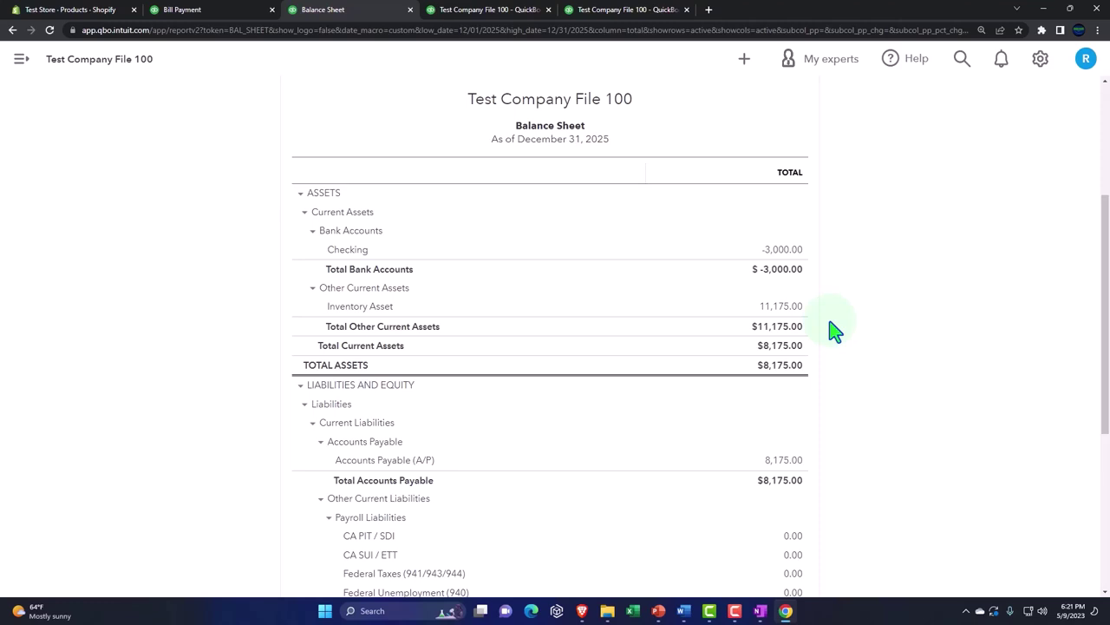
click(781, 308)
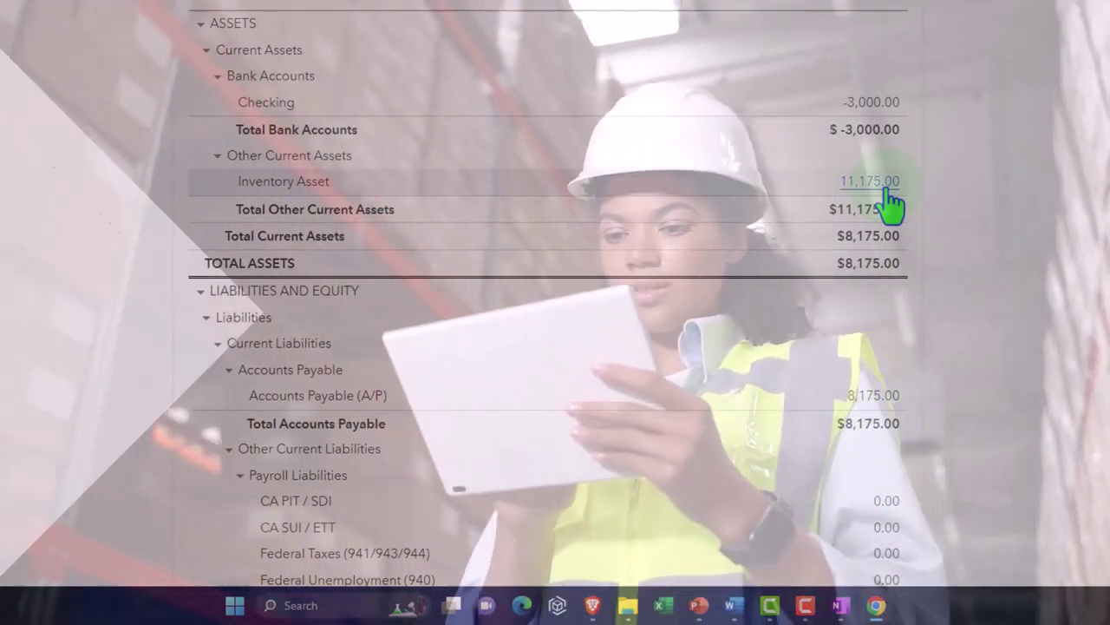
Step: Create a new Expense from Checking dated 12/05/2025 and scroll to its item details
click(889, 191)
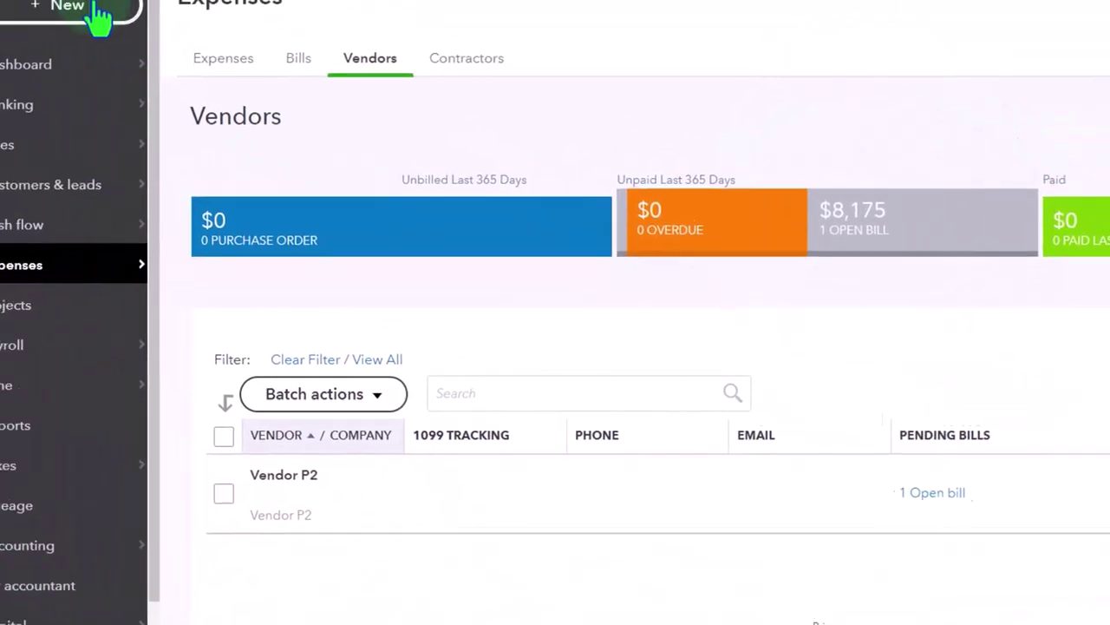
click(103, 26)
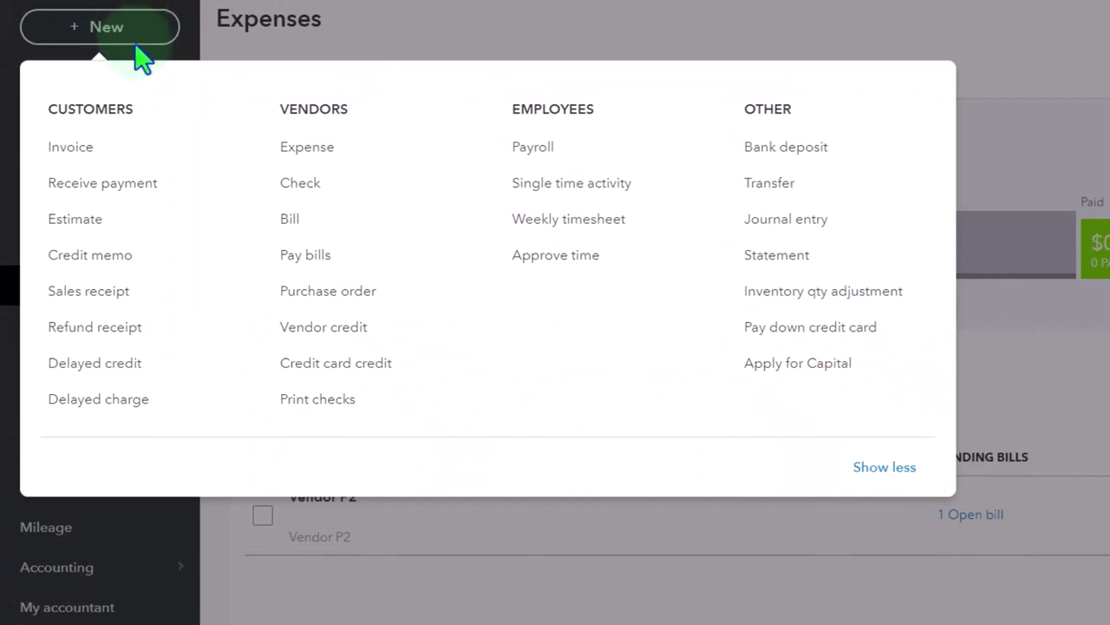
click(296, 149)
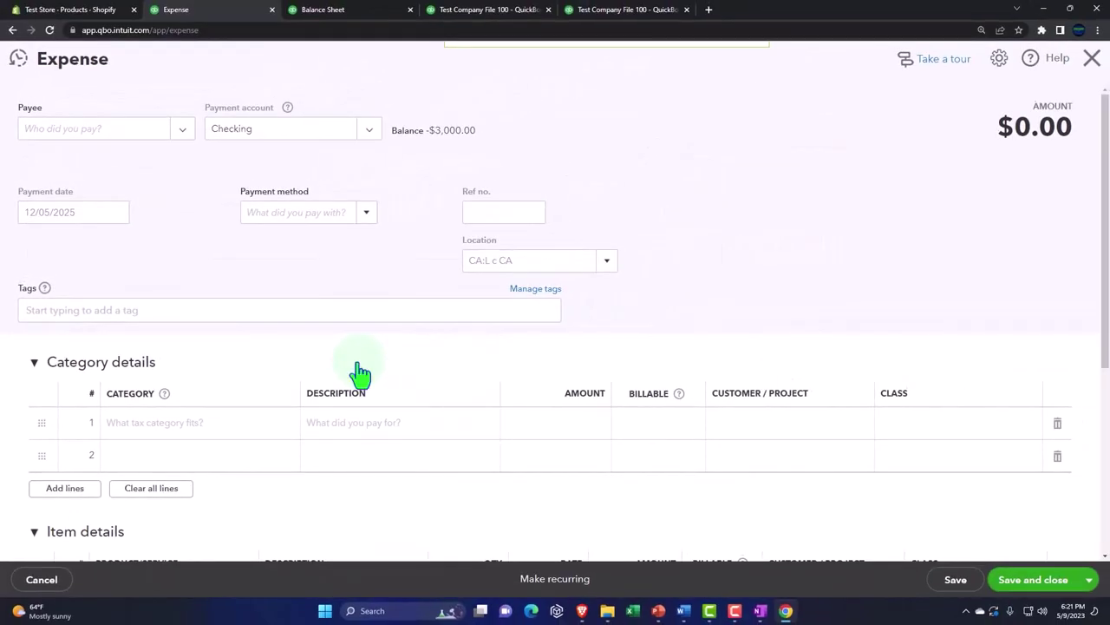
scroll(360, 373, down, 2)
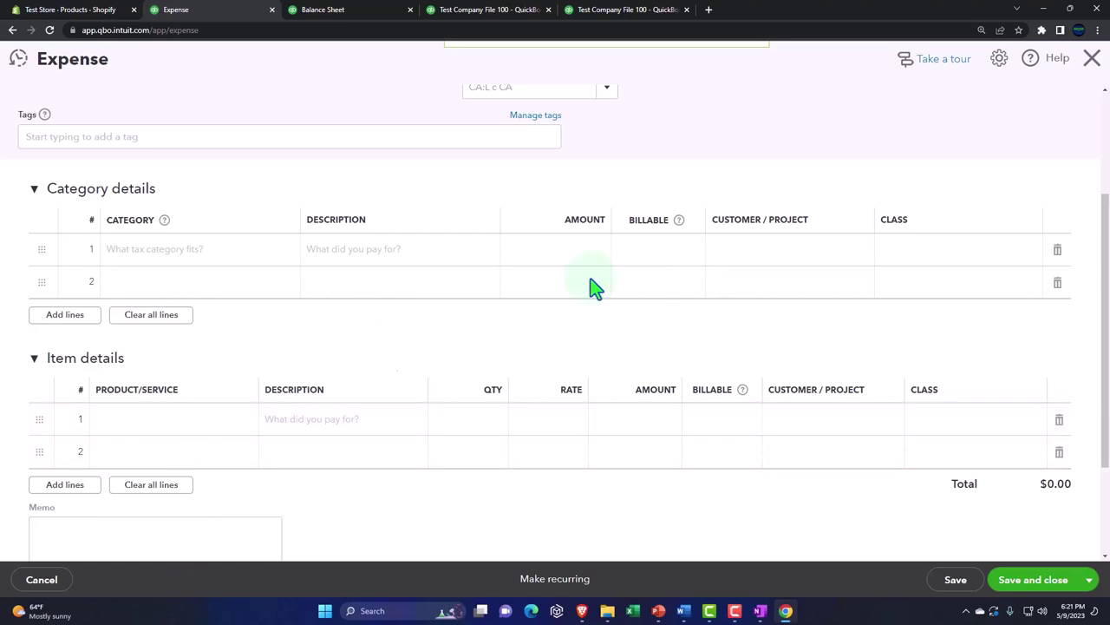
Step: Close the empty expense and review Balance Sheet, Profit and Loss, and $11,175.00 Inventory Valuation
click(1092, 59)
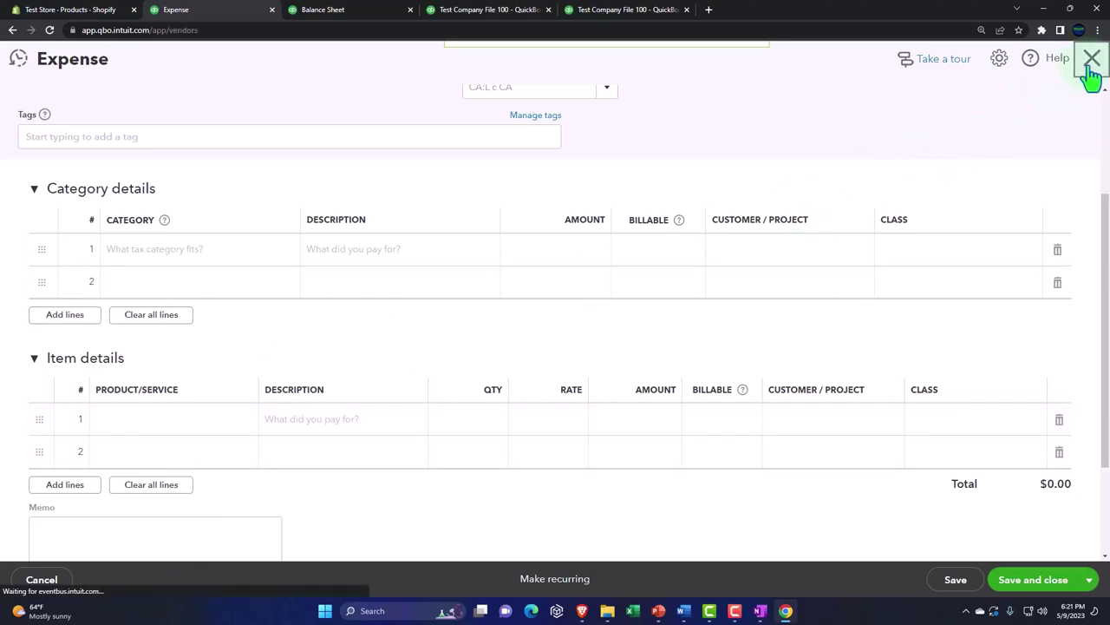
click(575, 296)
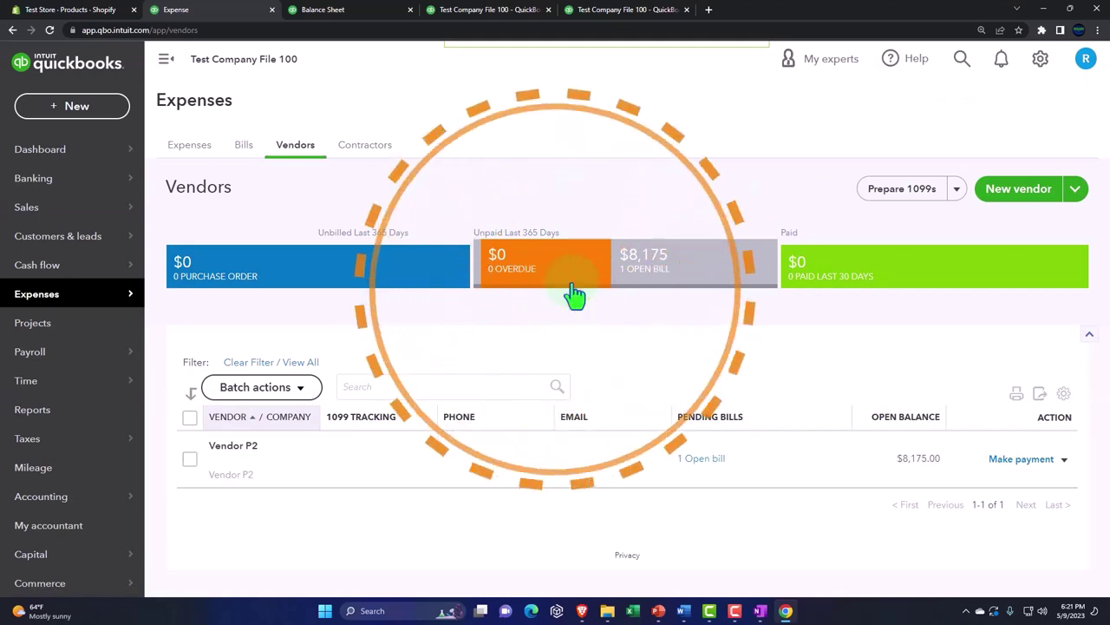
click(364, 19)
click(252, 196)
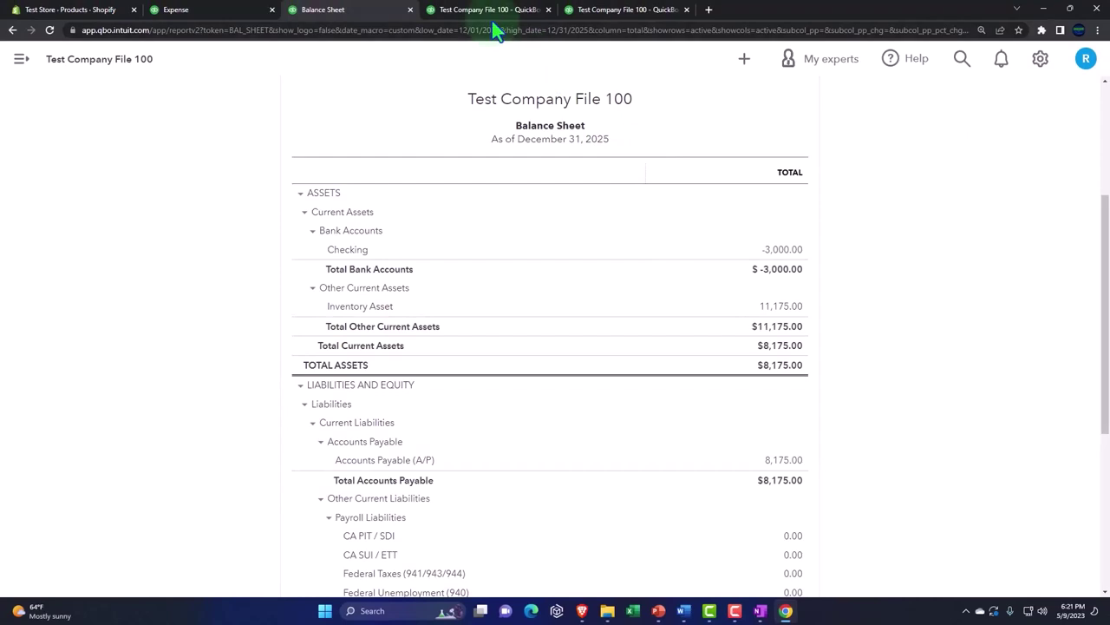
click(495, 19)
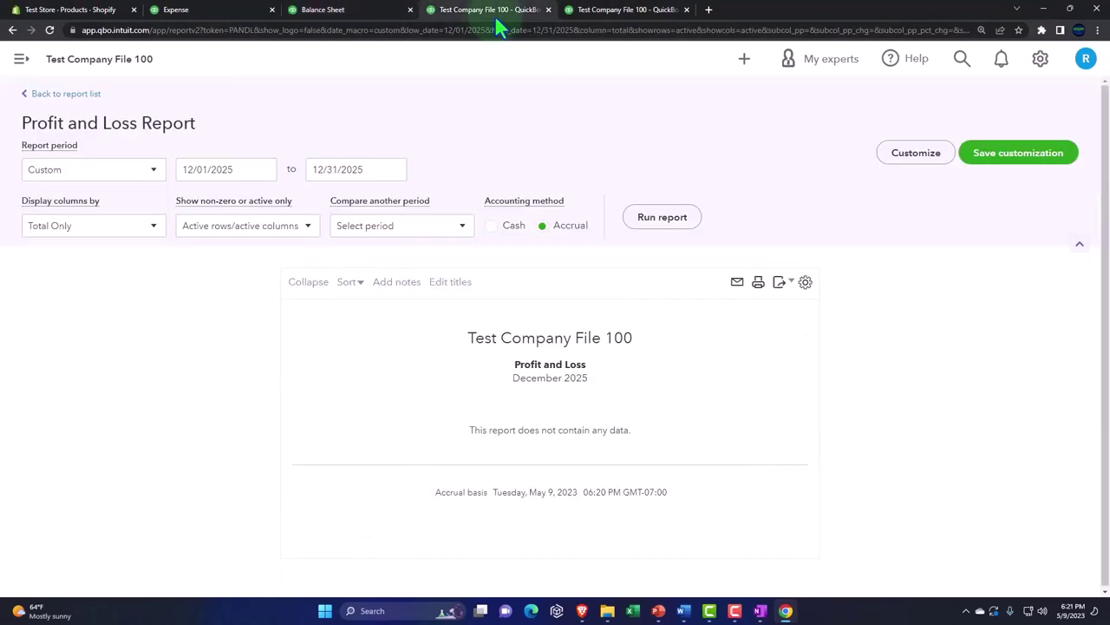
click(605, 17)
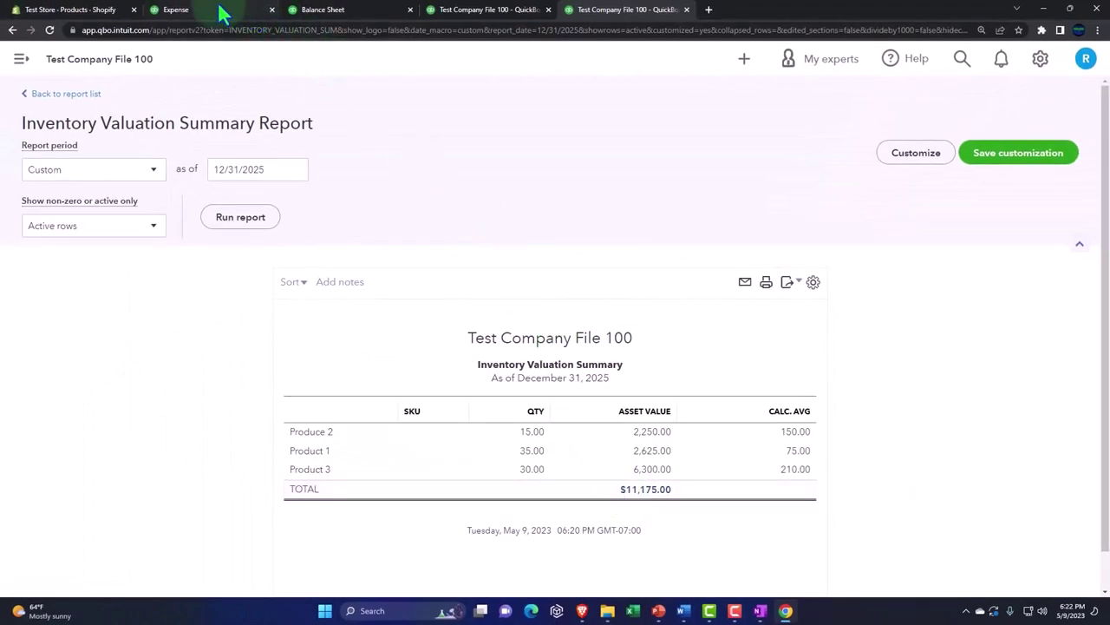
Step: Show the + New menu's Sales receipt option, then view the Balance Sheet and empty December 2025 Profit and Loss
click(221, 13)
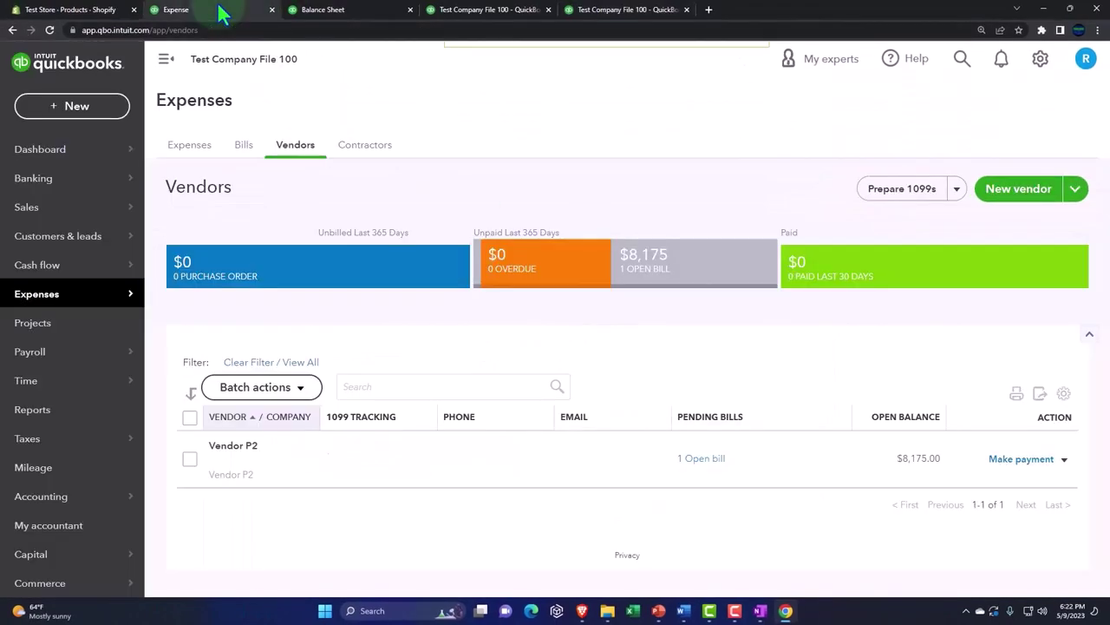
click(92, 95)
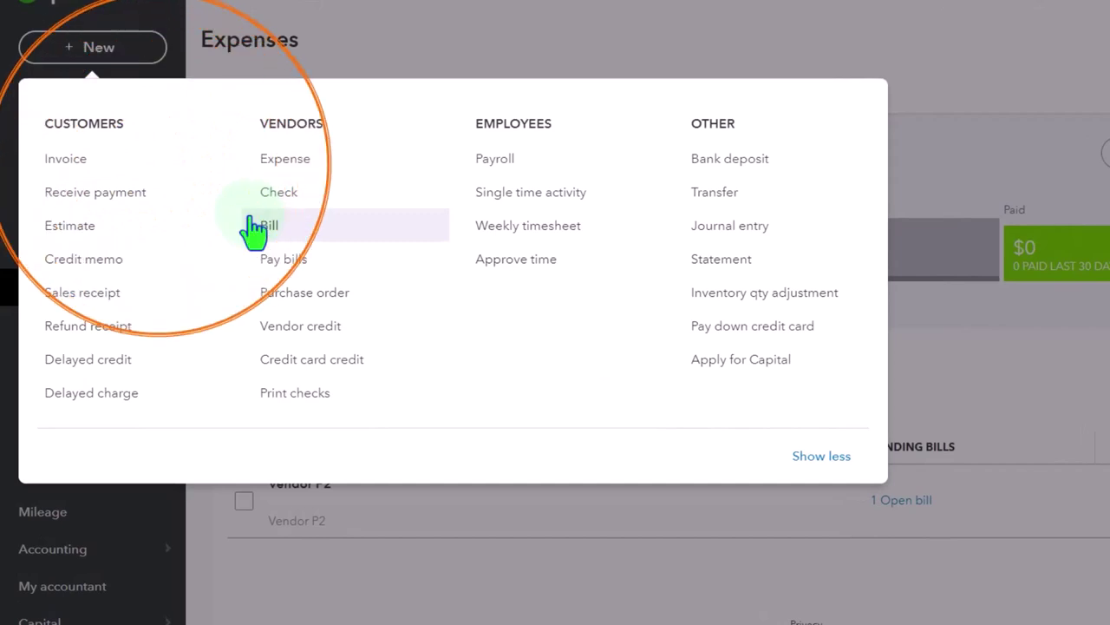
click(209, 311)
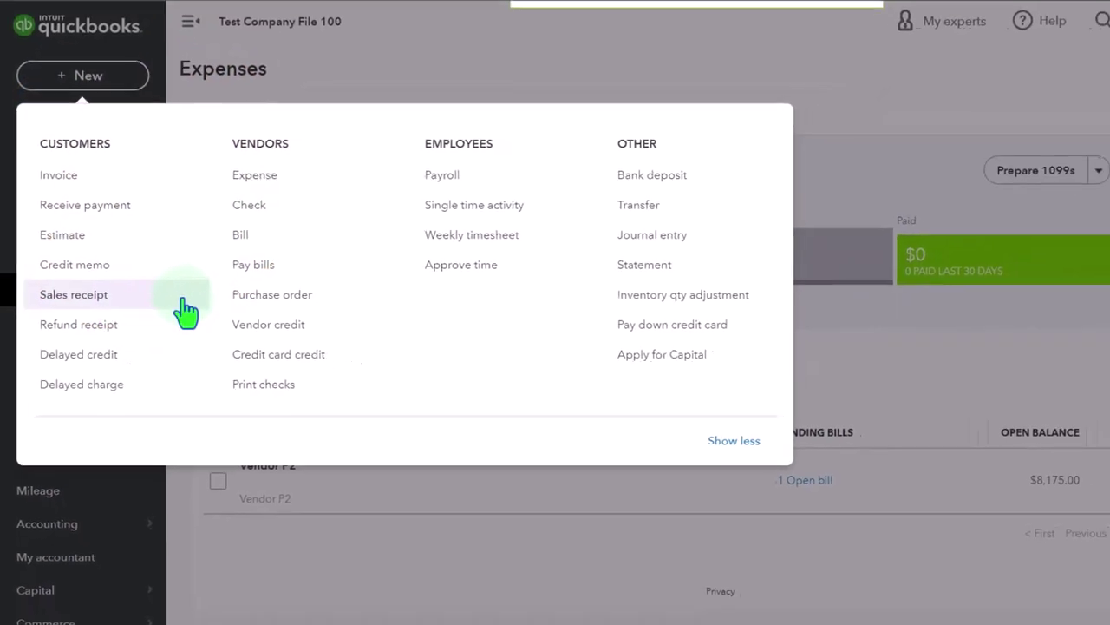
click(339, 9)
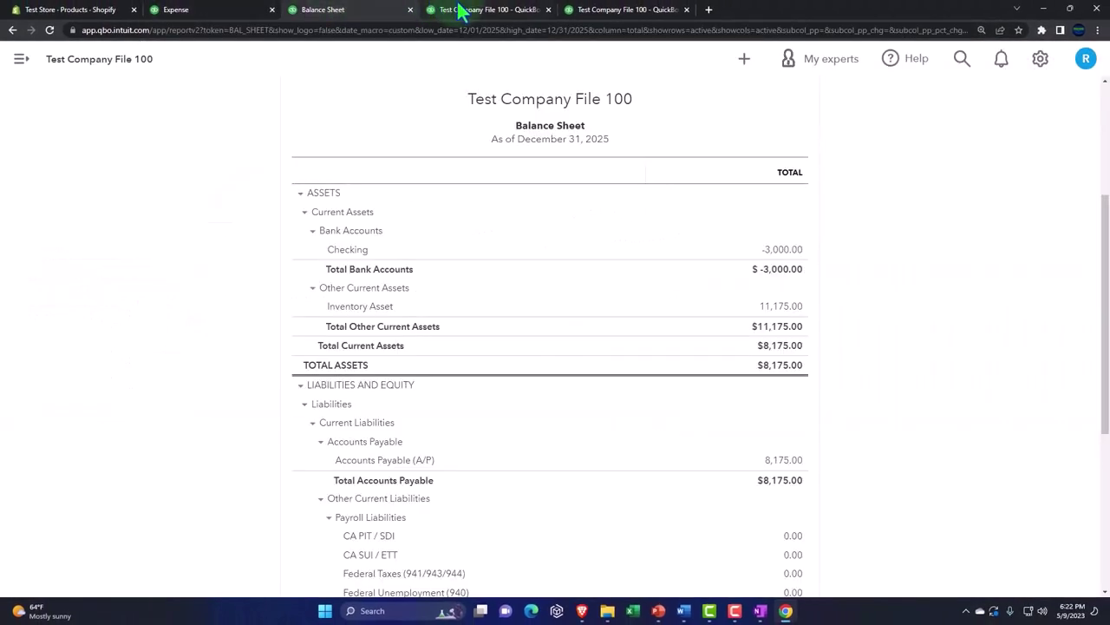
click(462, 10)
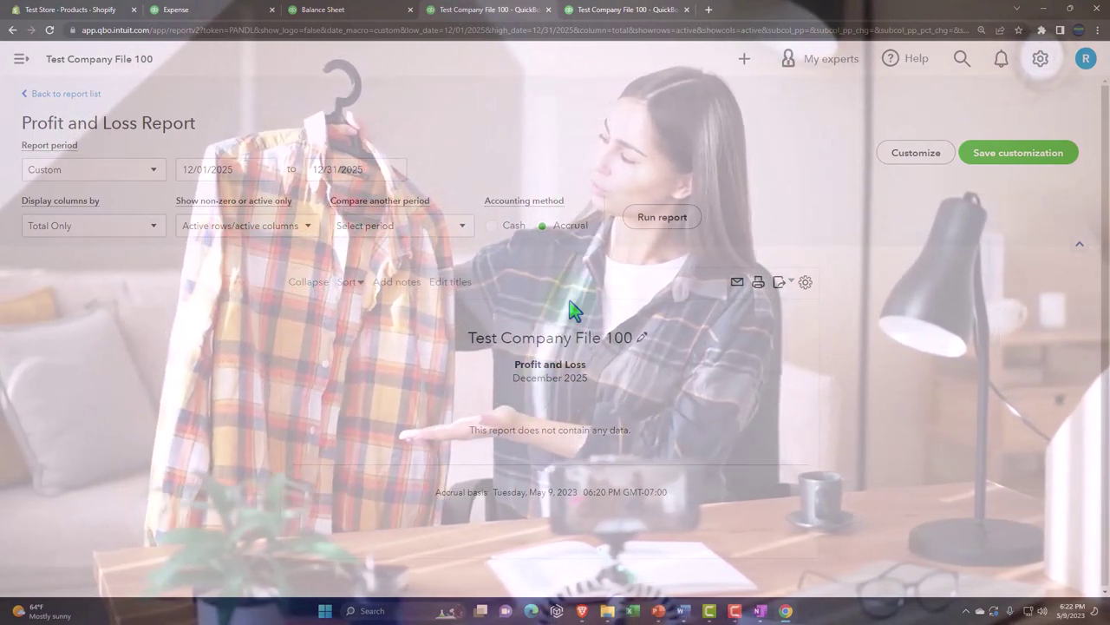
Step: Review the $11,175 Inventory Valuation Summary, then switch to Shopify's Products list
click(617, 20)
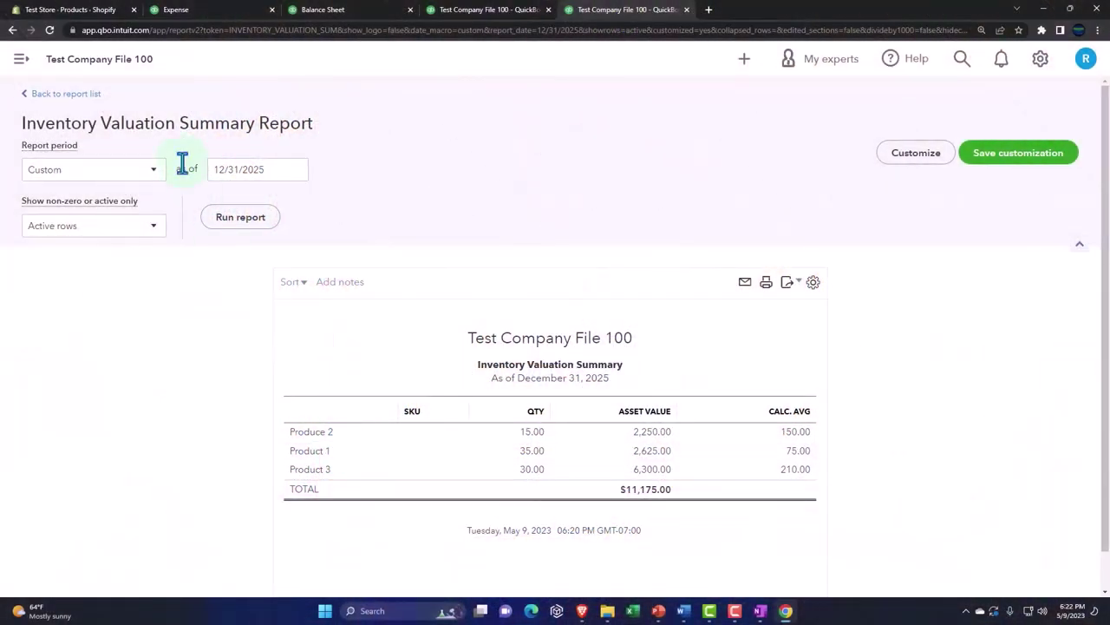
click(98, 10)
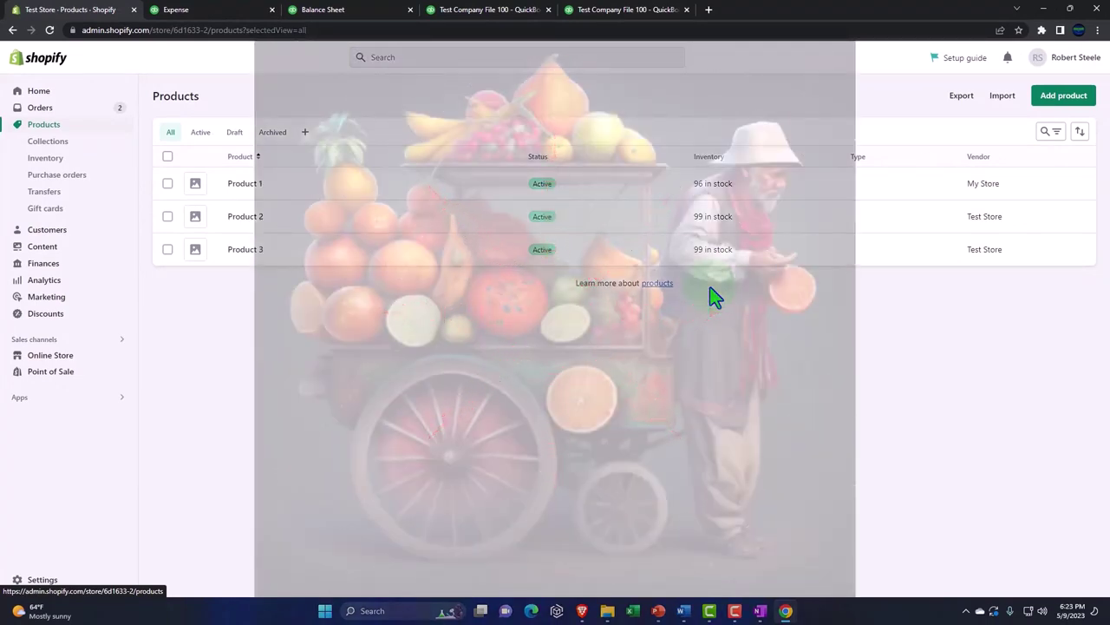
Step: Compare Shopify stock of 96, 99 and 99, then return to the Inventory Valuation Summary
click(600, 12)
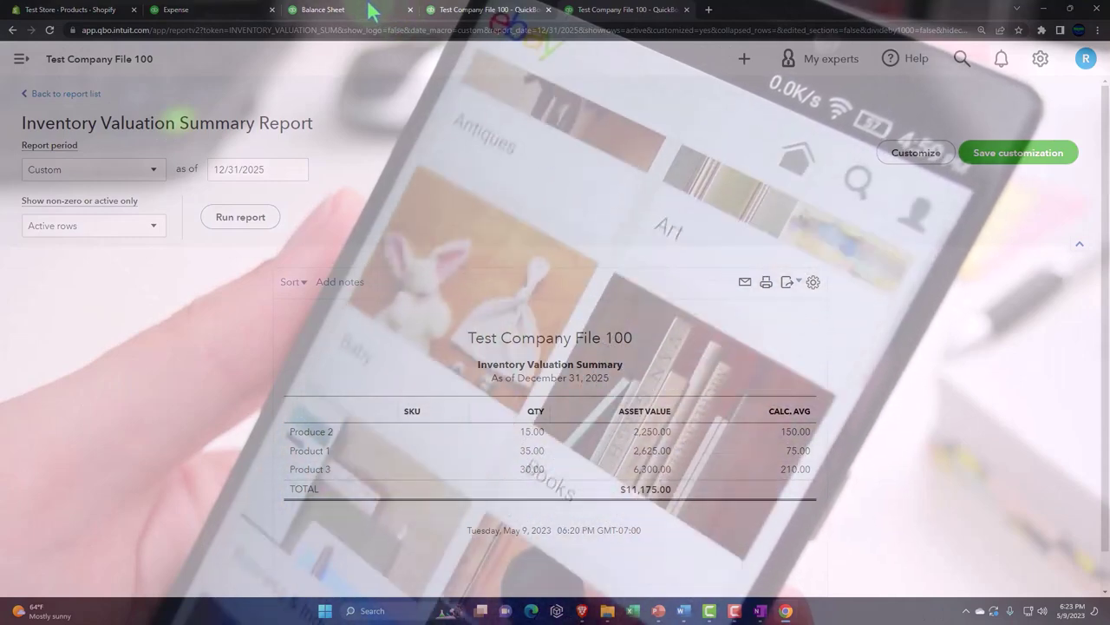
Step: Go to Sales > Products and services and scroll to the items with 35, 15 and 30 on hand
click(372, 10)
click(214, 14)
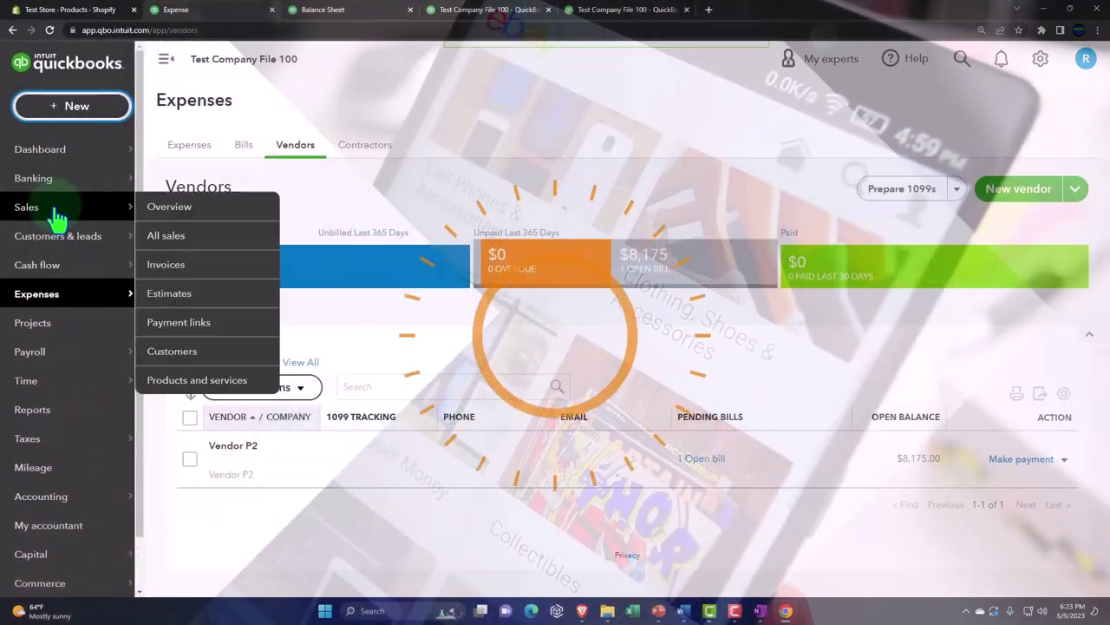
click(52, 208)
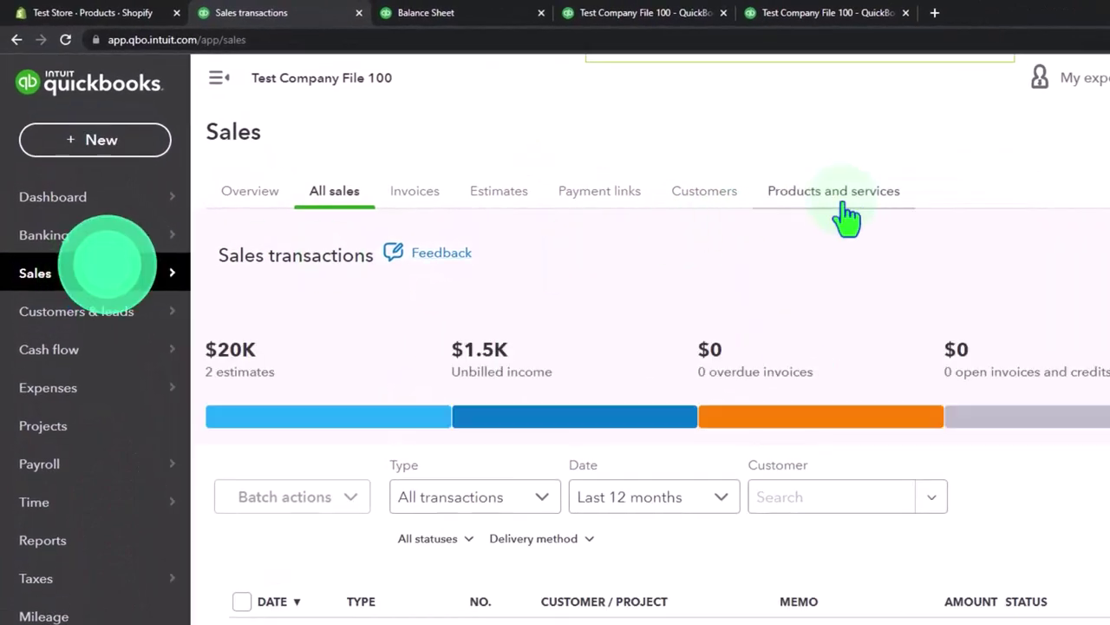
click(757, 174)
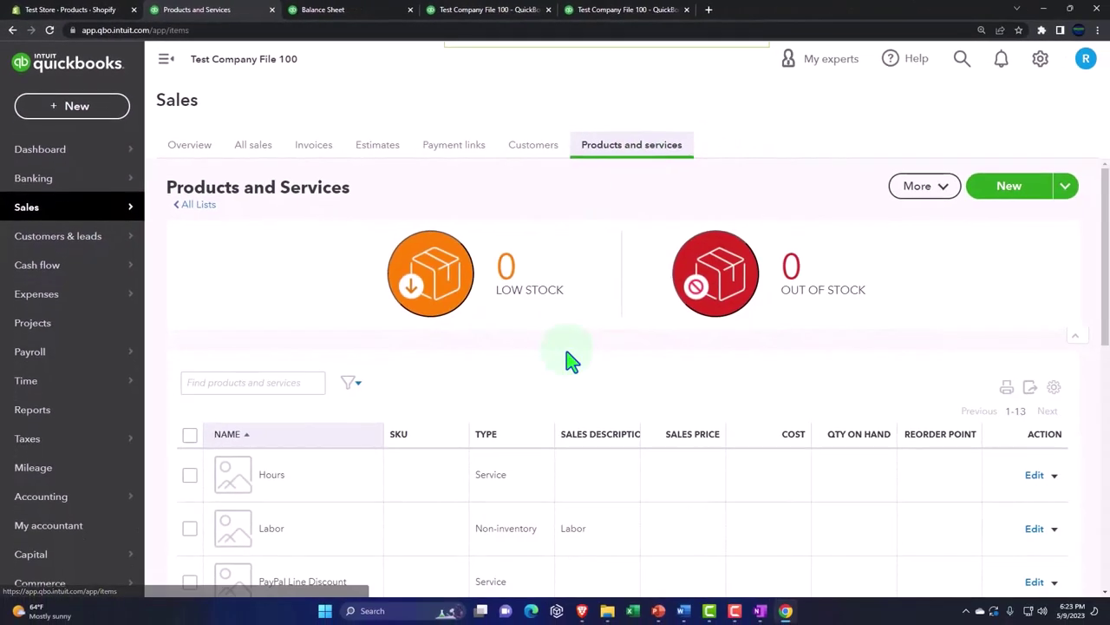
scroll(568, 360, down, 2)
scroll(570, 359, down, 2)
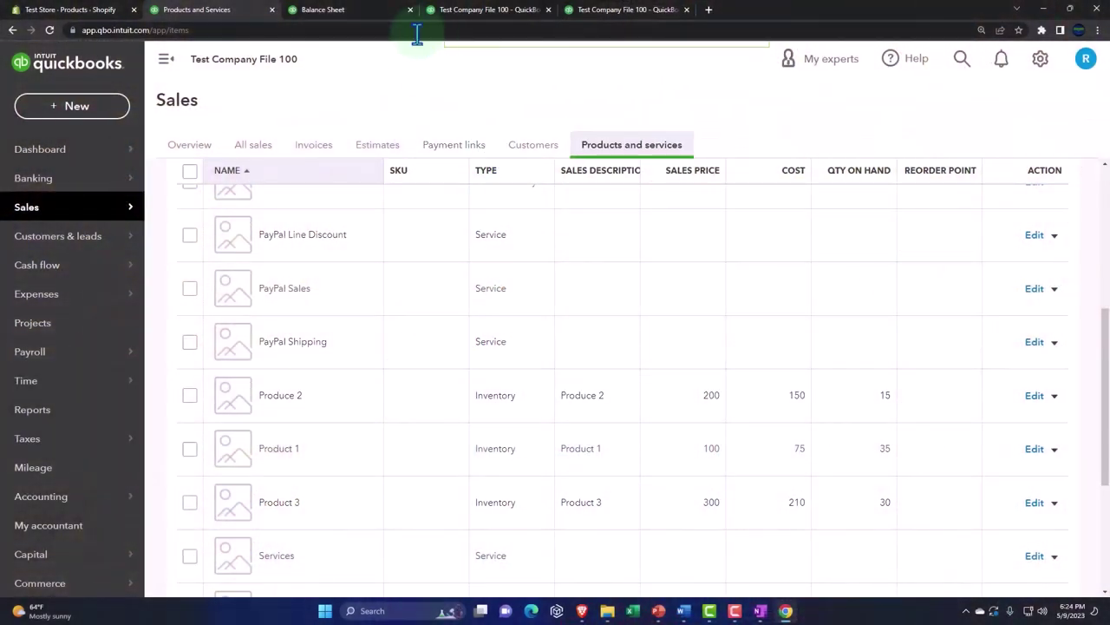
Step: Confirm the Balance Sheet's 11,175.00 Inventory Asset, then bring up Shopify's Products list for comparison
click(371, 15)
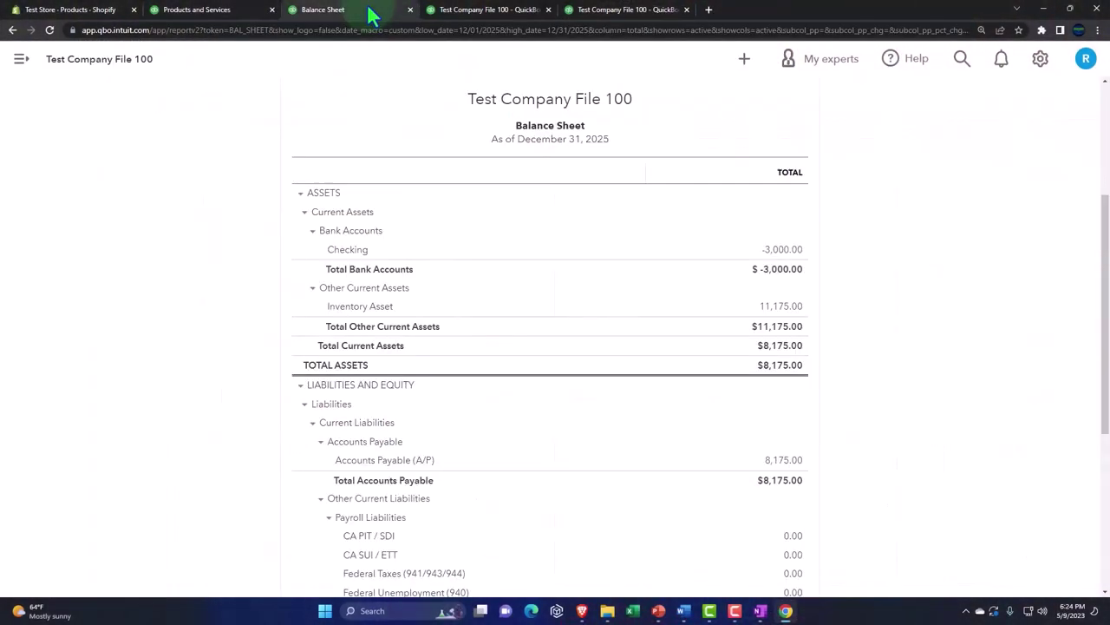
click(450, 10)
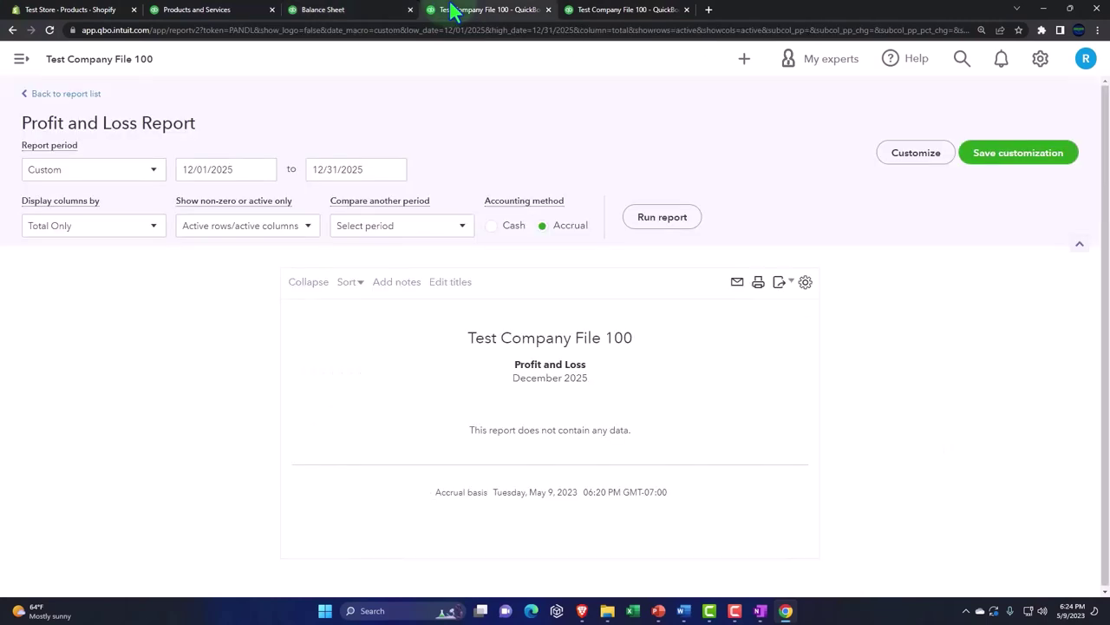
click(362, 15)
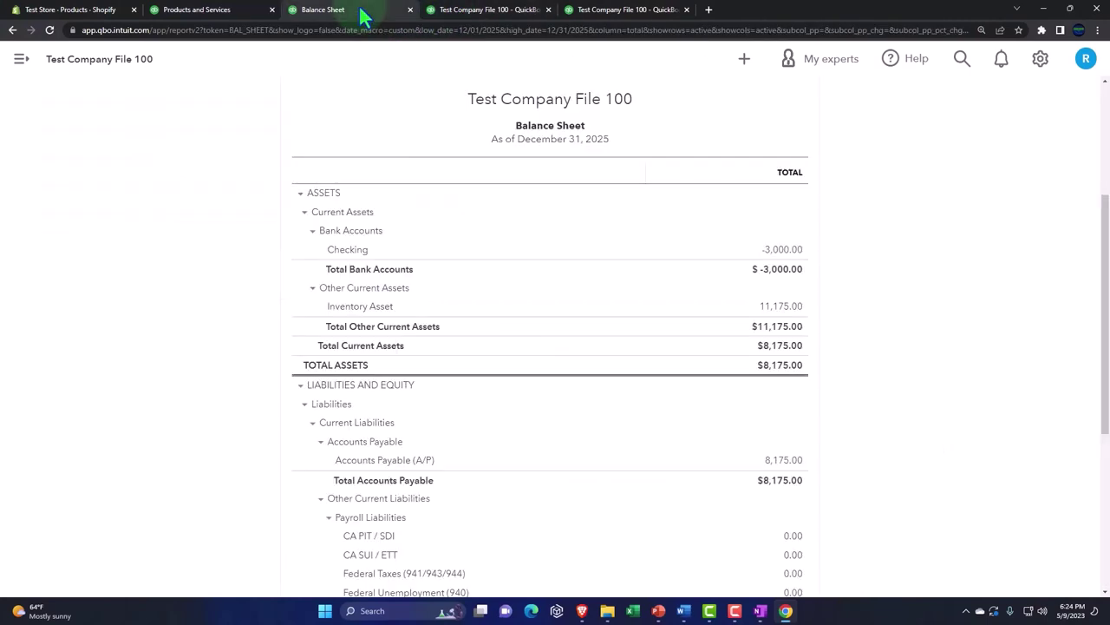
click(278, 364)
scroll(280, 364, up, 2)
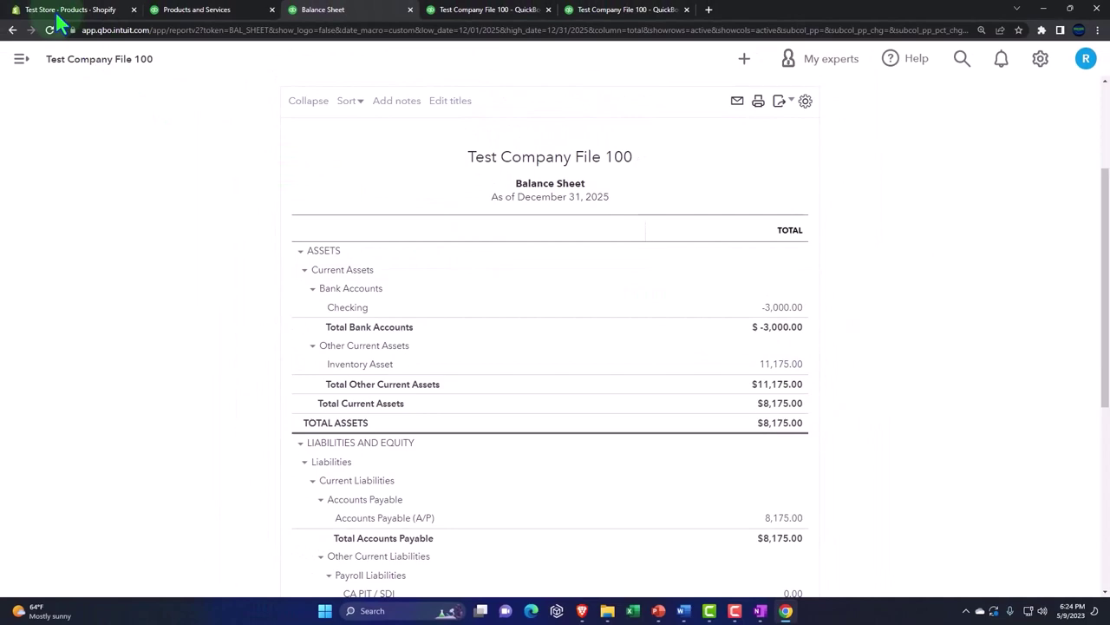
click(61, 12)
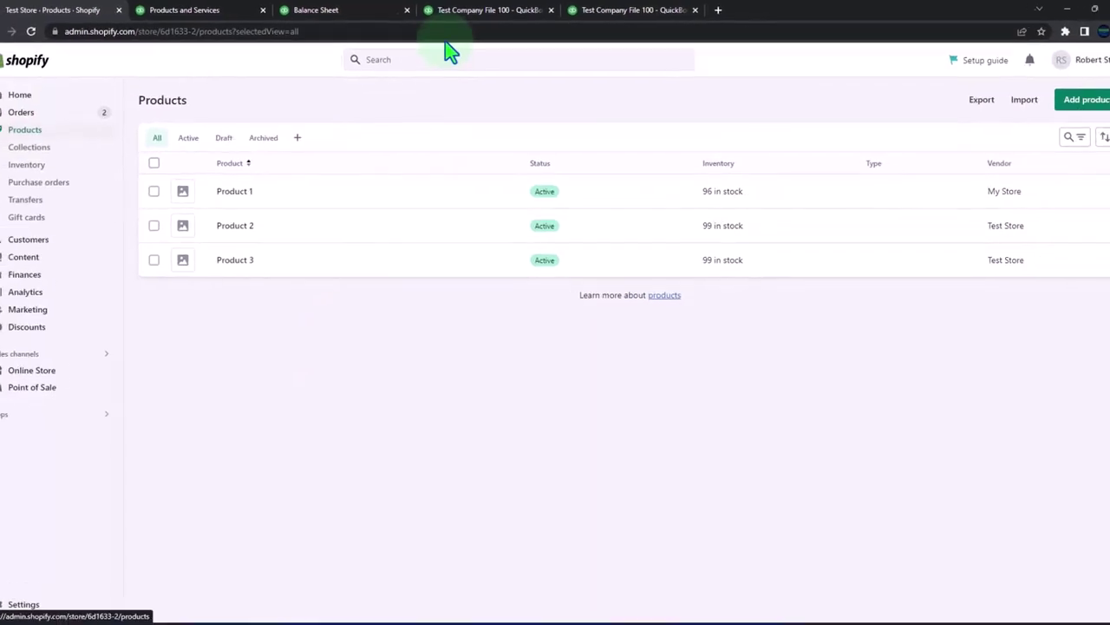
Step: After reviewing Shopify stock (96, 99, 99), return to the QuickBooks Balance Sheet
click(330, 10)
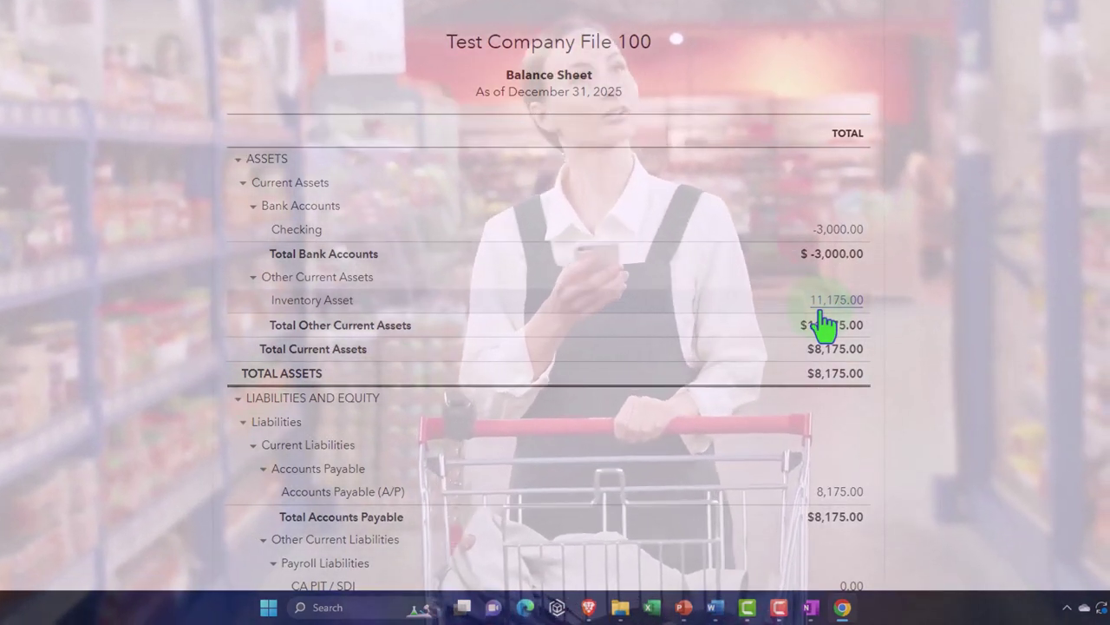
click(821, 310)
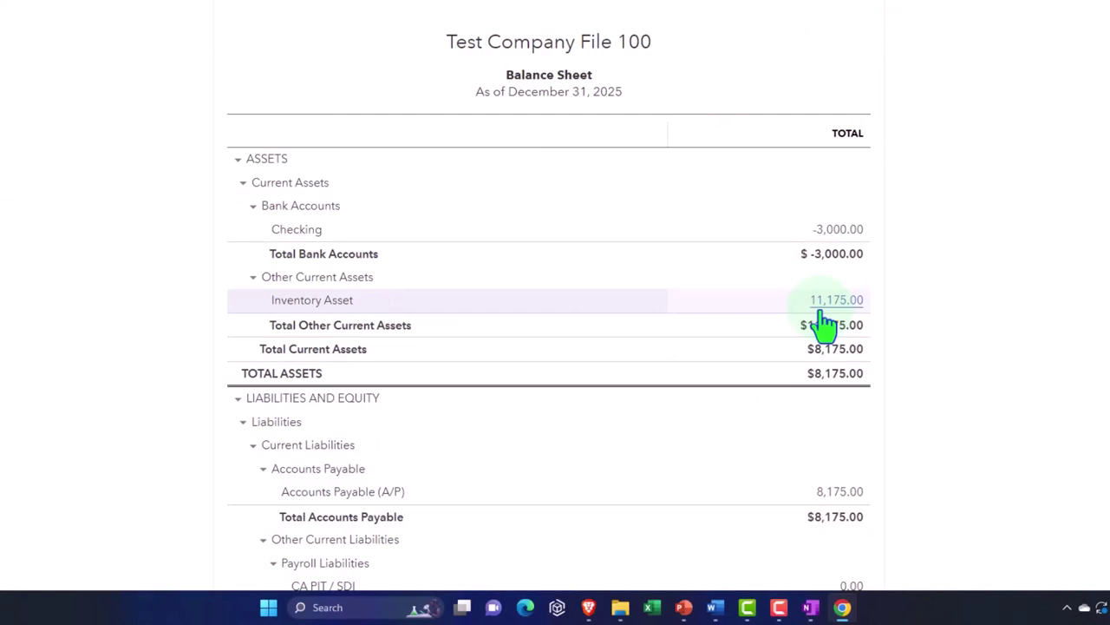
click(820, 314)
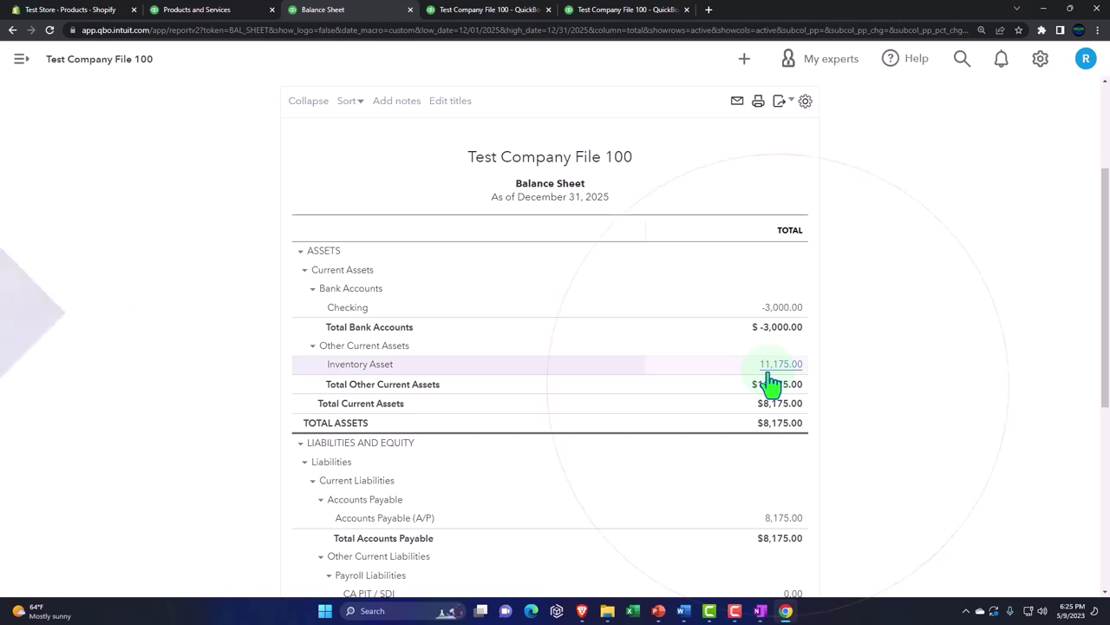
click(771, 374)
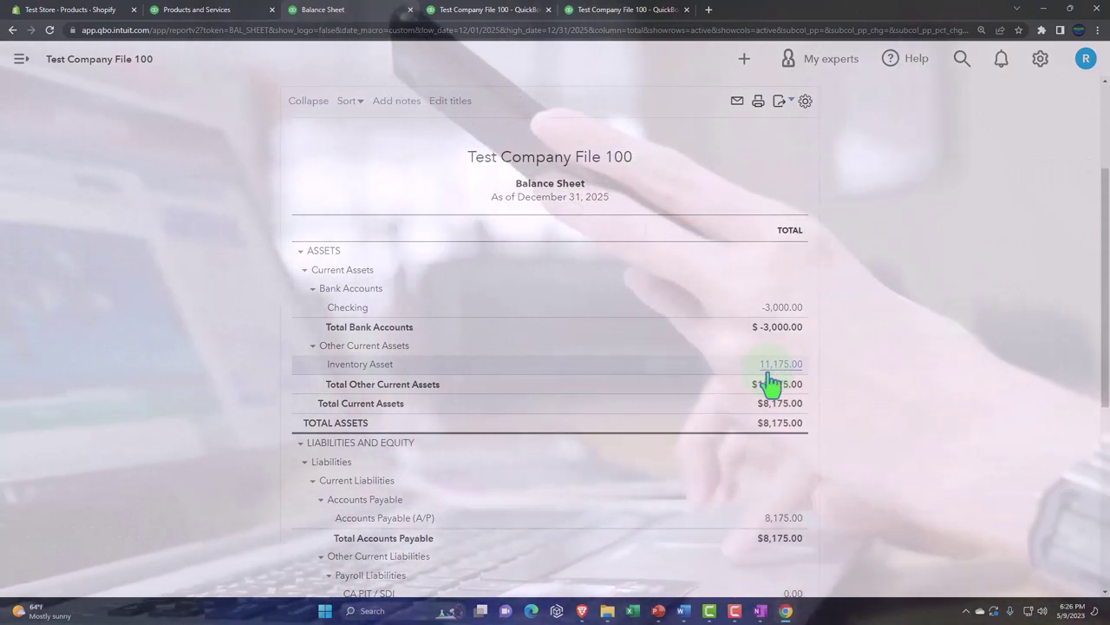